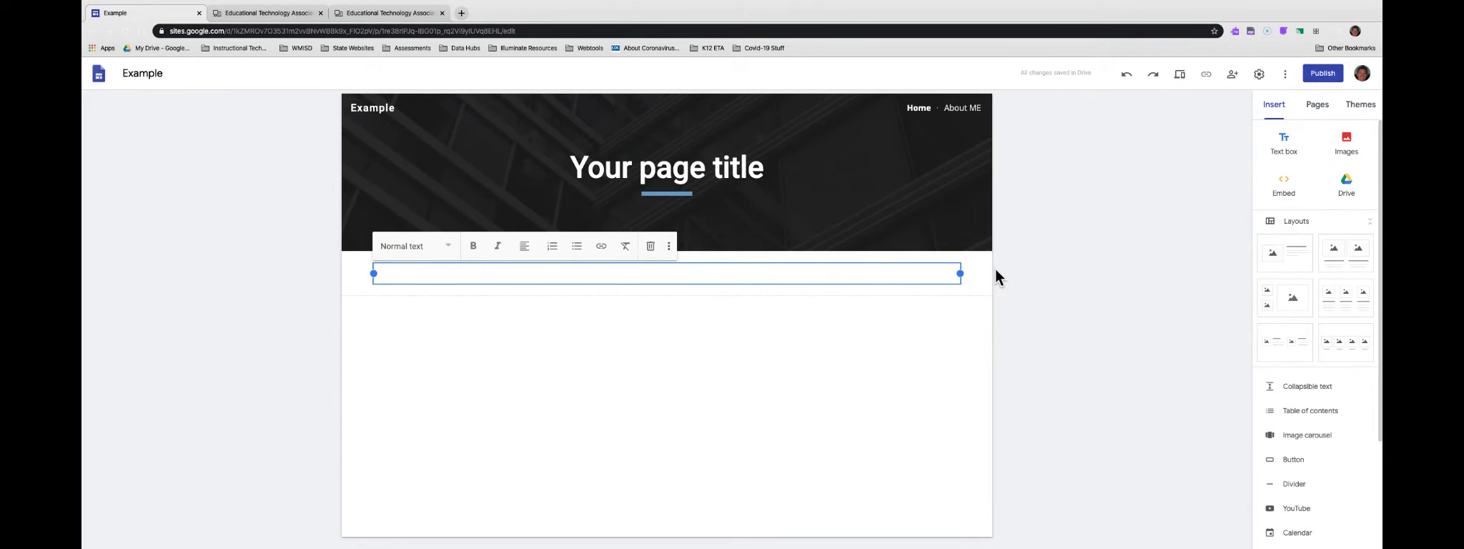
Step: Keep the empty text box in the Normal text style and centre its alignment
left_click(439, 254)
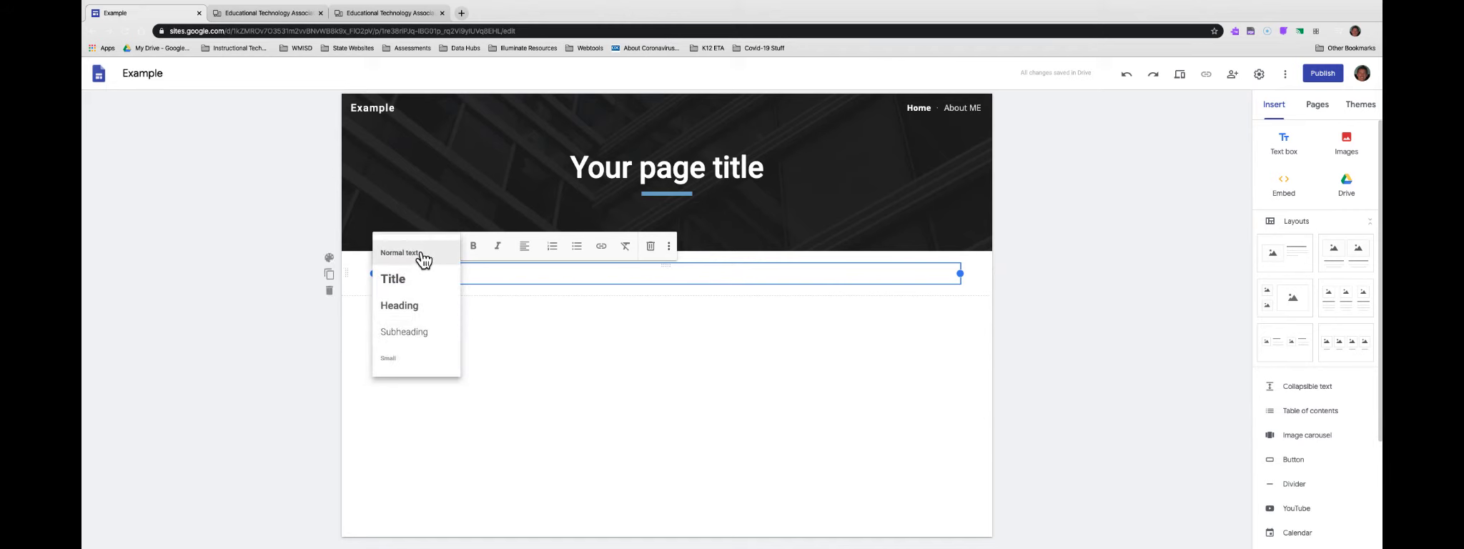
left_click(433, 253)
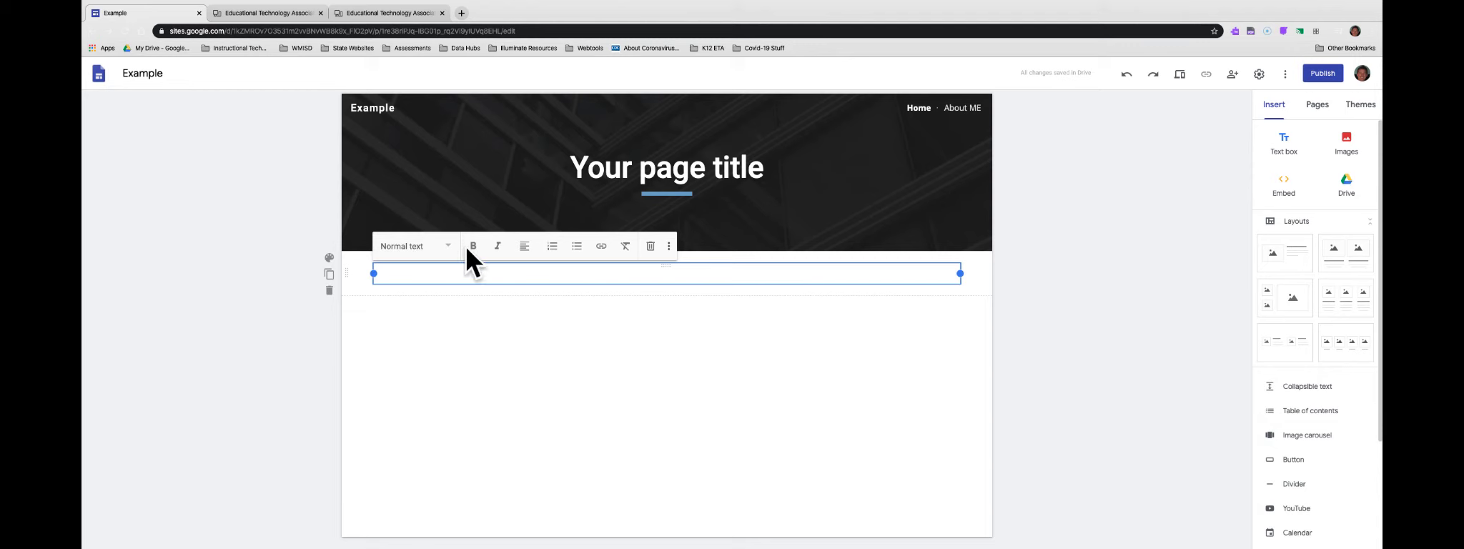
left_click(524, 247)
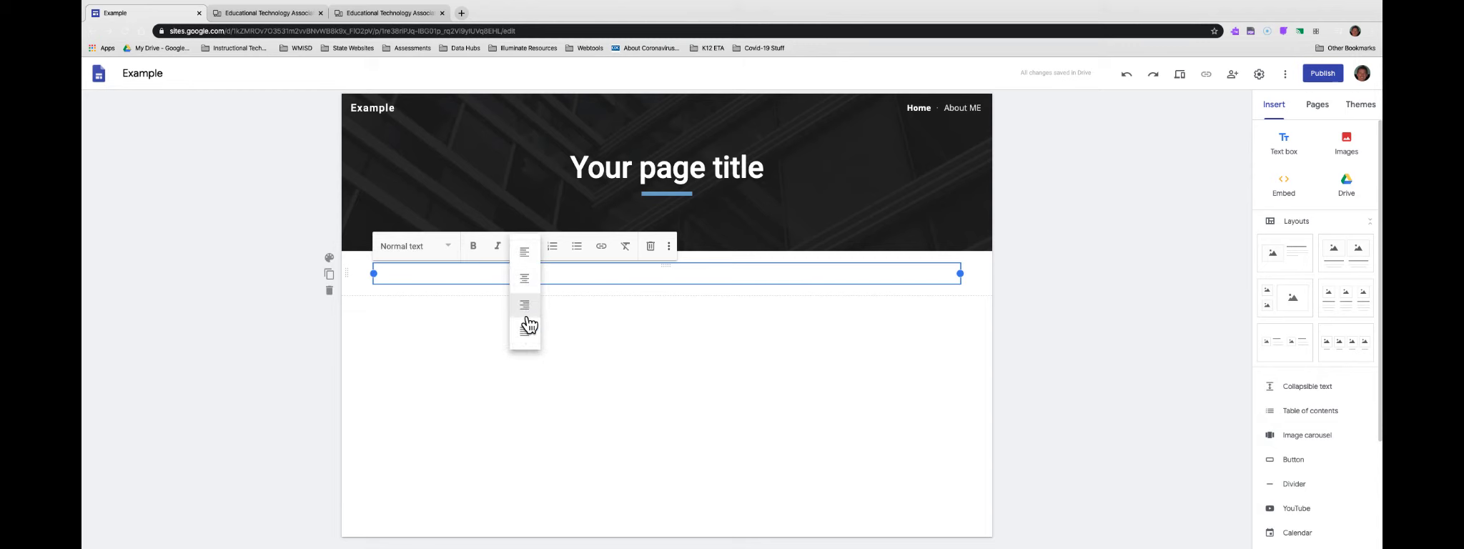
left_click(532, 278)
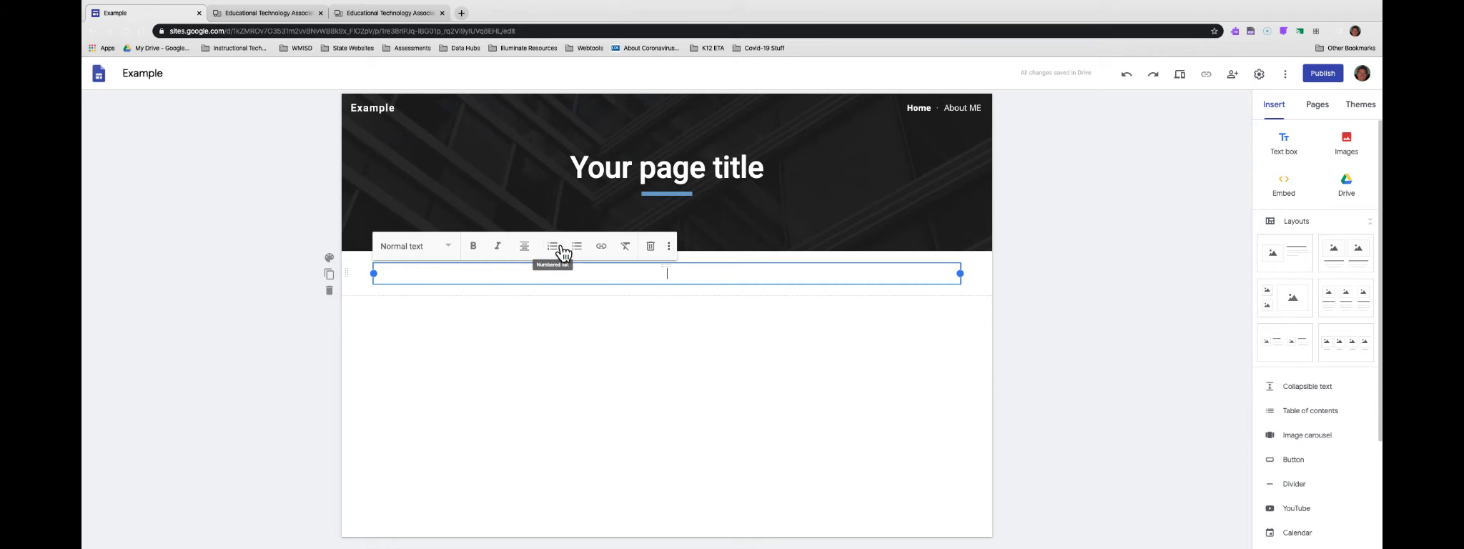
left_click(602, 246)
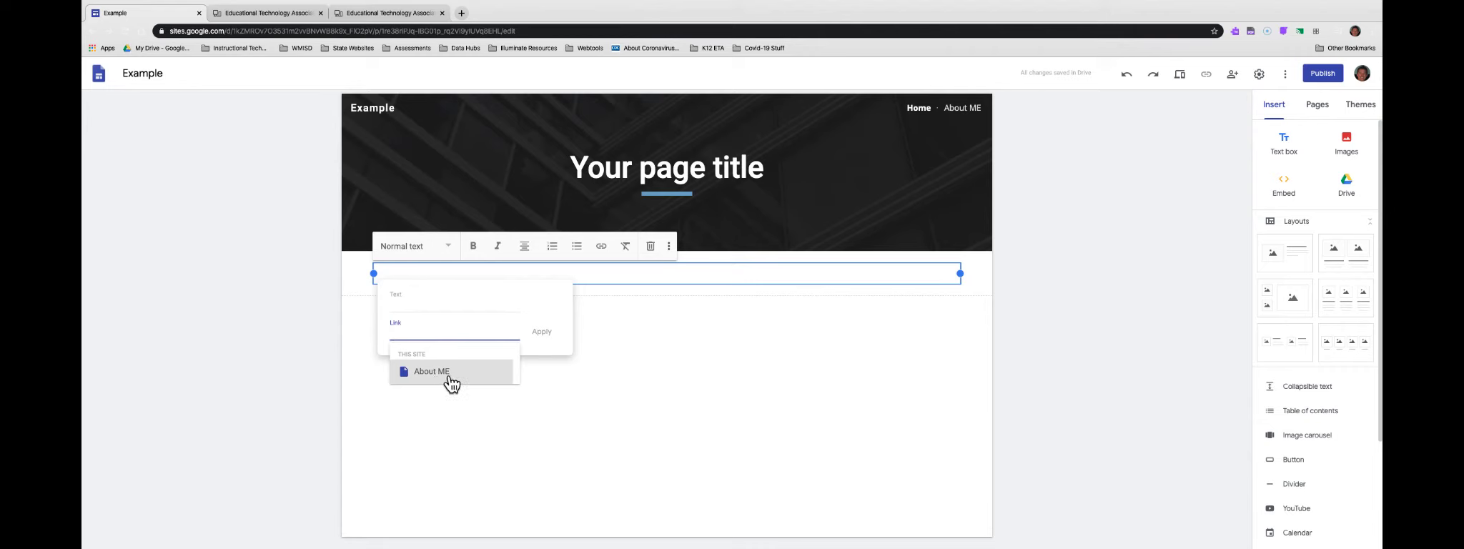
left_click(604, 243)
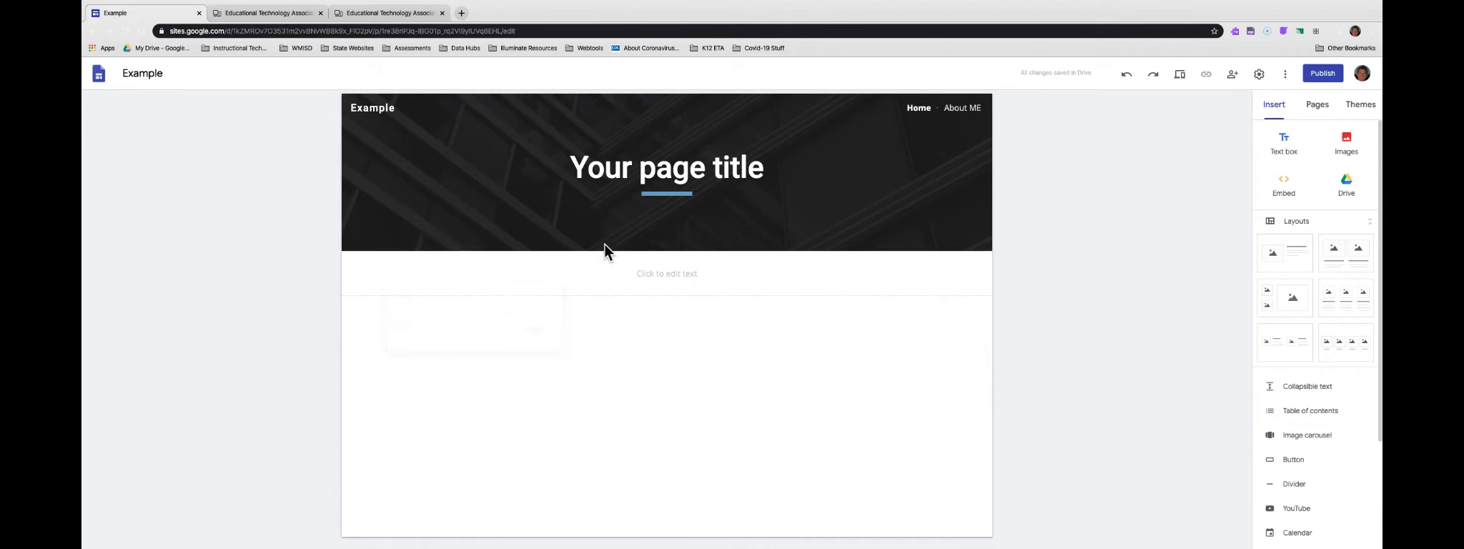
left_click(512, 271)
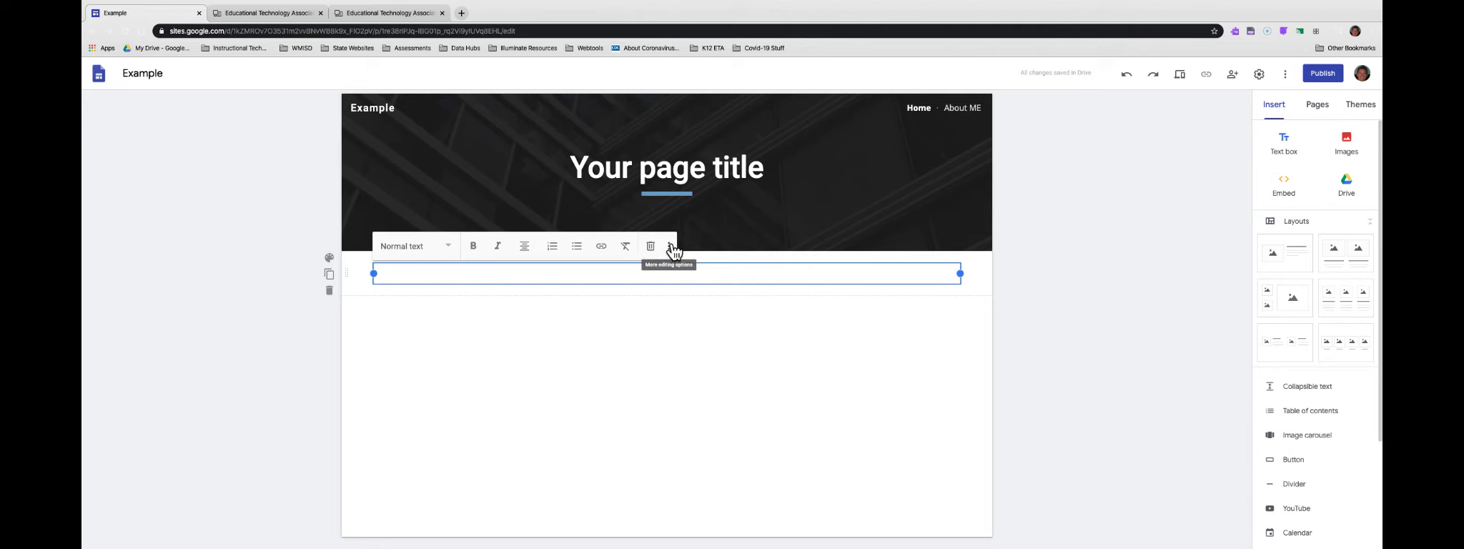
left_click(672, 247)
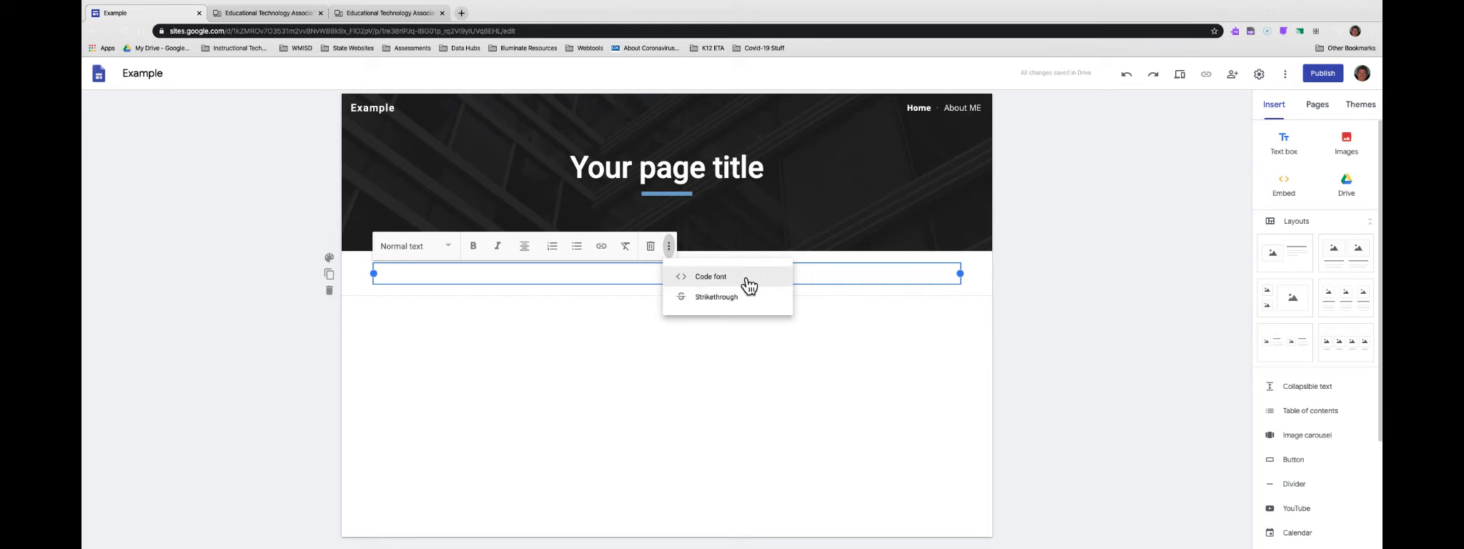
left_click(446, 280)
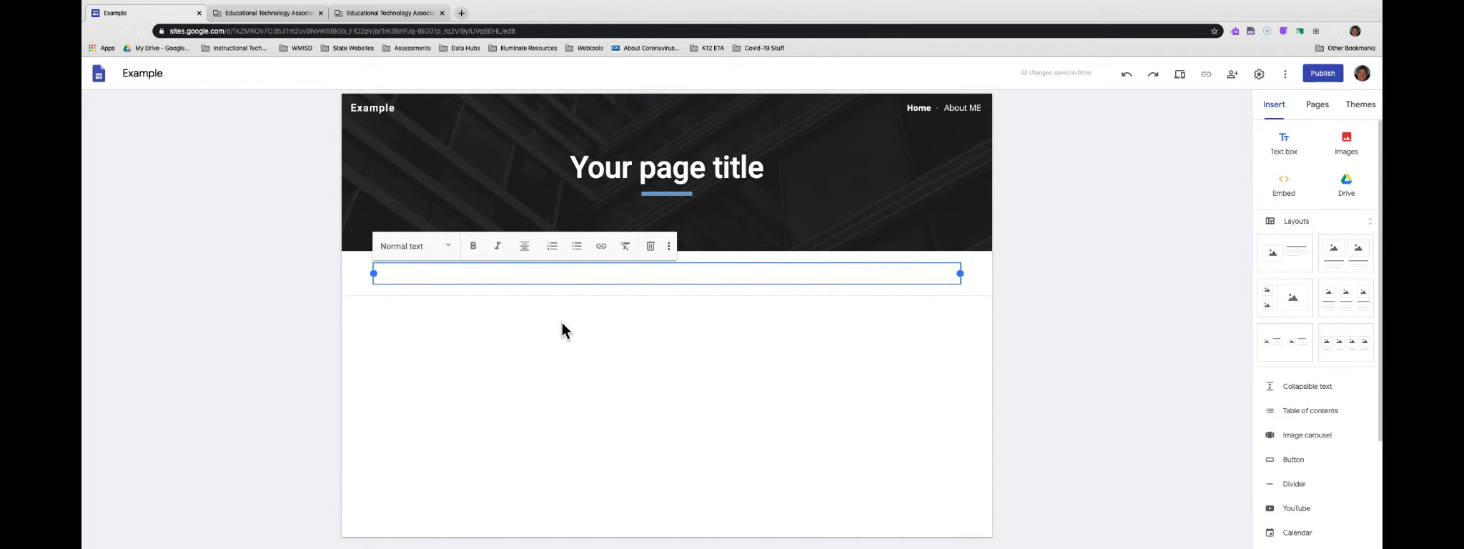
Step: Enter "about ME" in the text box beneath the header
left_click(597, 278)
type("ME")
left_click(524, 370)
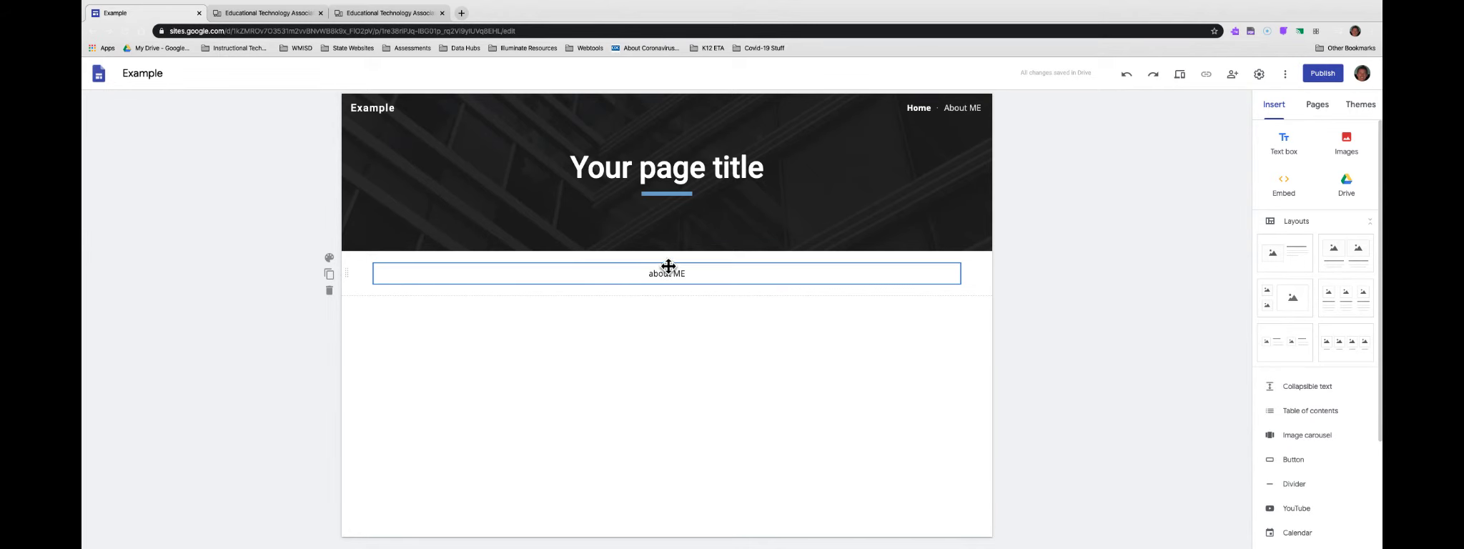
Step: Move the "about ME" text into the header under the page title, and move both text items out below the header
left_click_drag(667, 266, 686, 240)
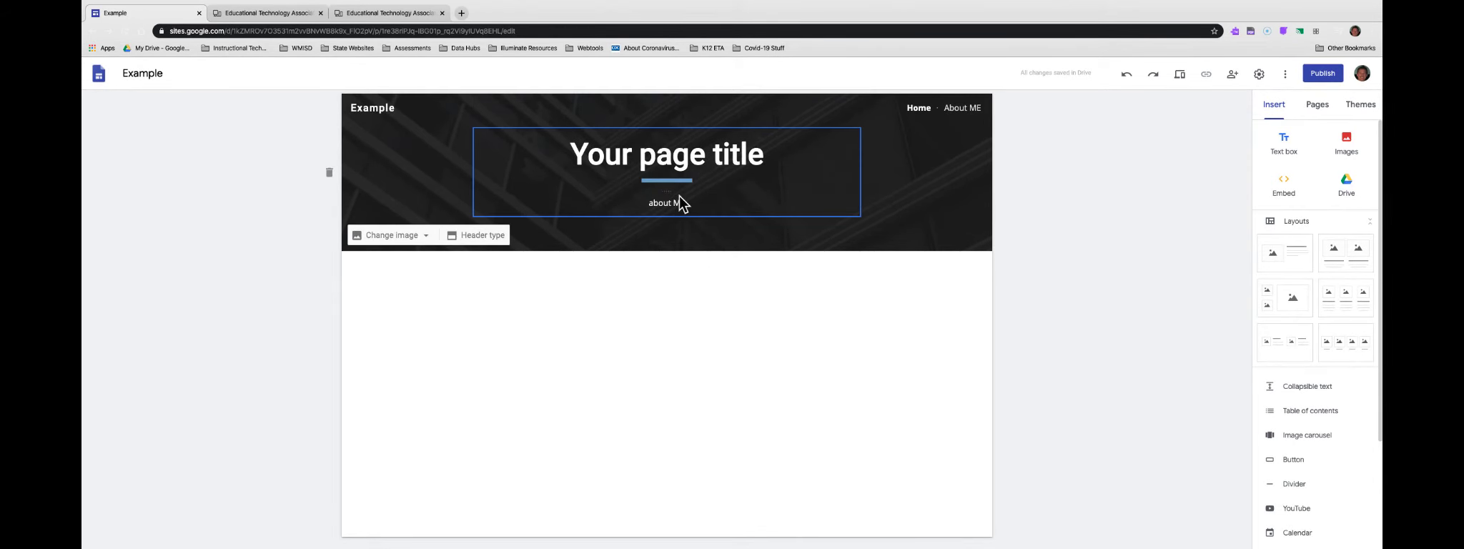
left_click_drag(664, 187, 663, 307)
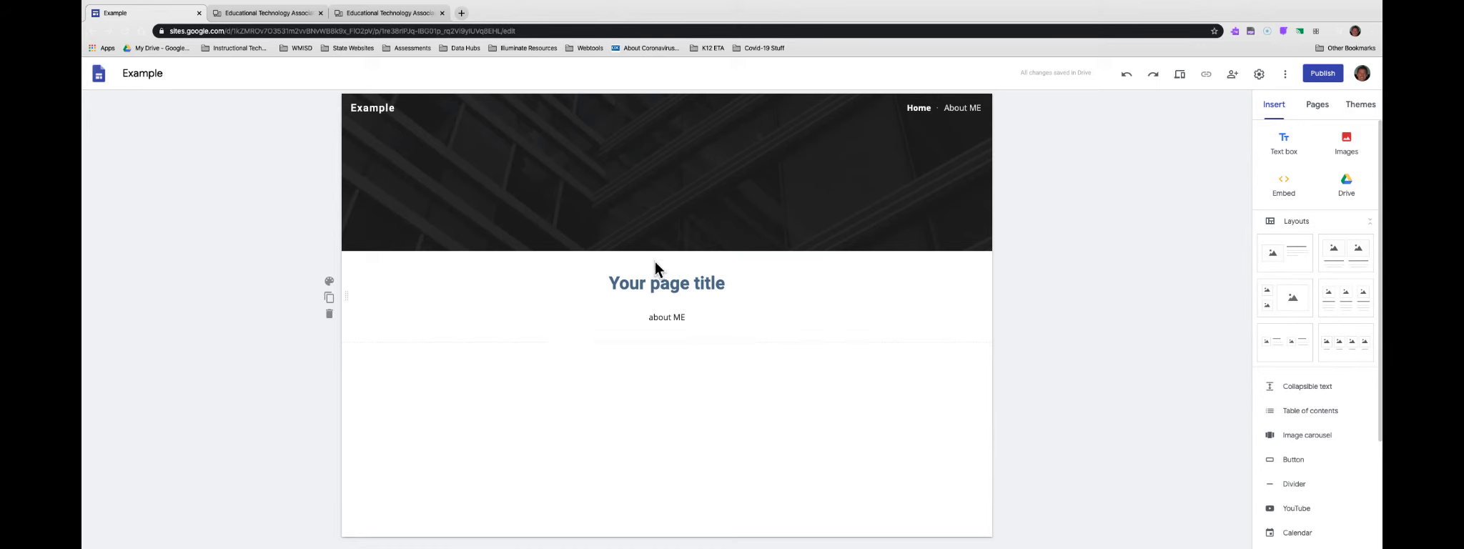
left_click_drag(666, 265, 810, 275)
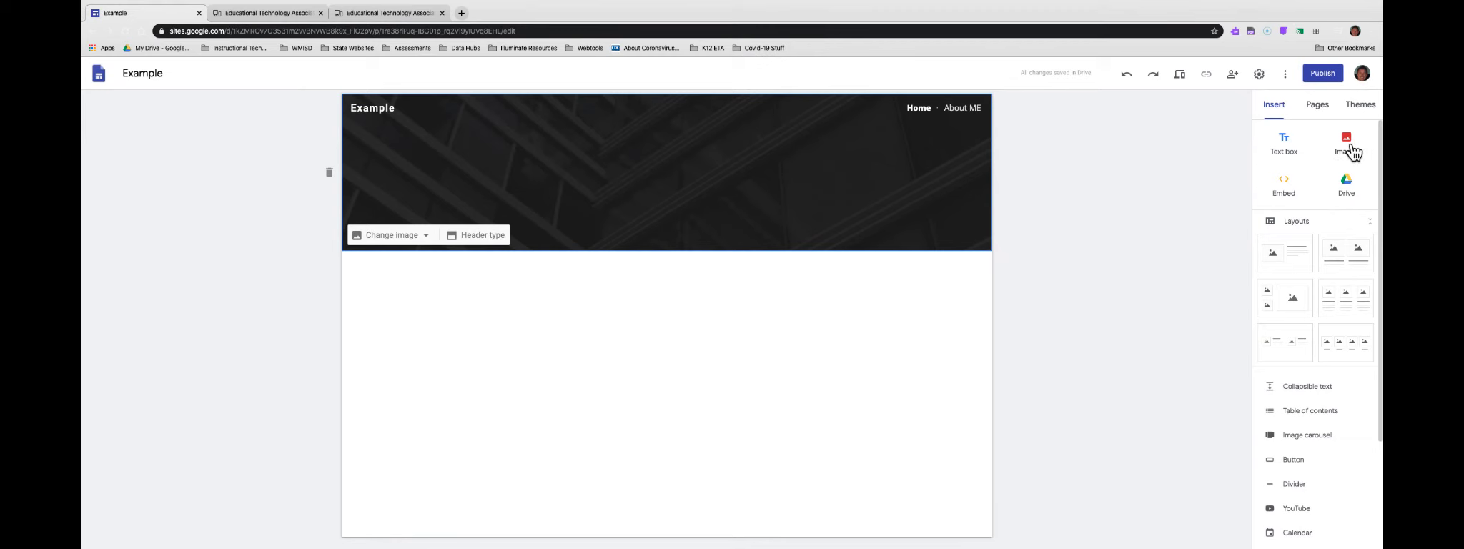
Step: Start selecting an image for the page and search Google Image Search for "Google"
left_click(1351, 145)
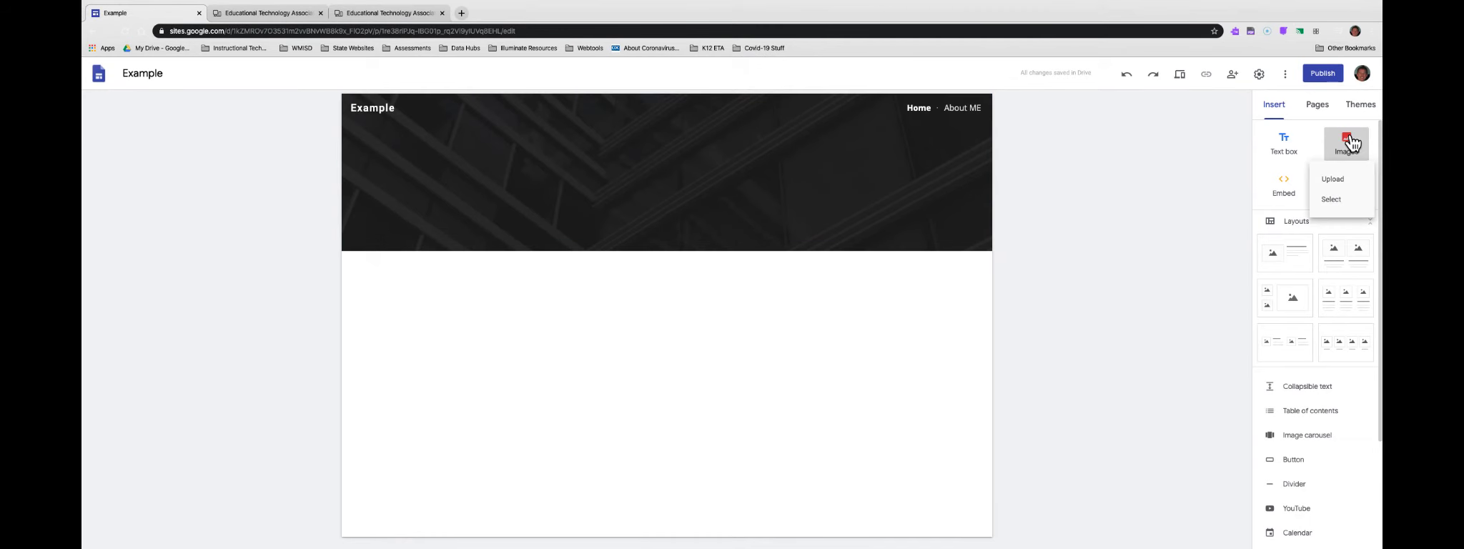
left_click(1336, 203)
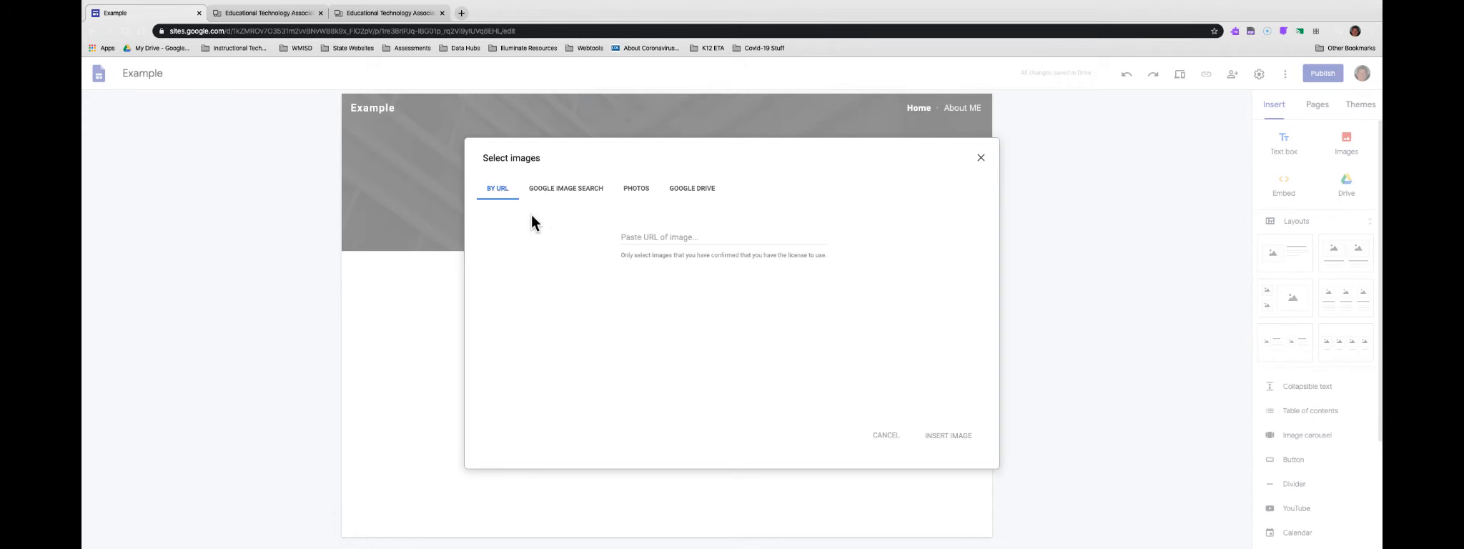
left_click(588, 191)
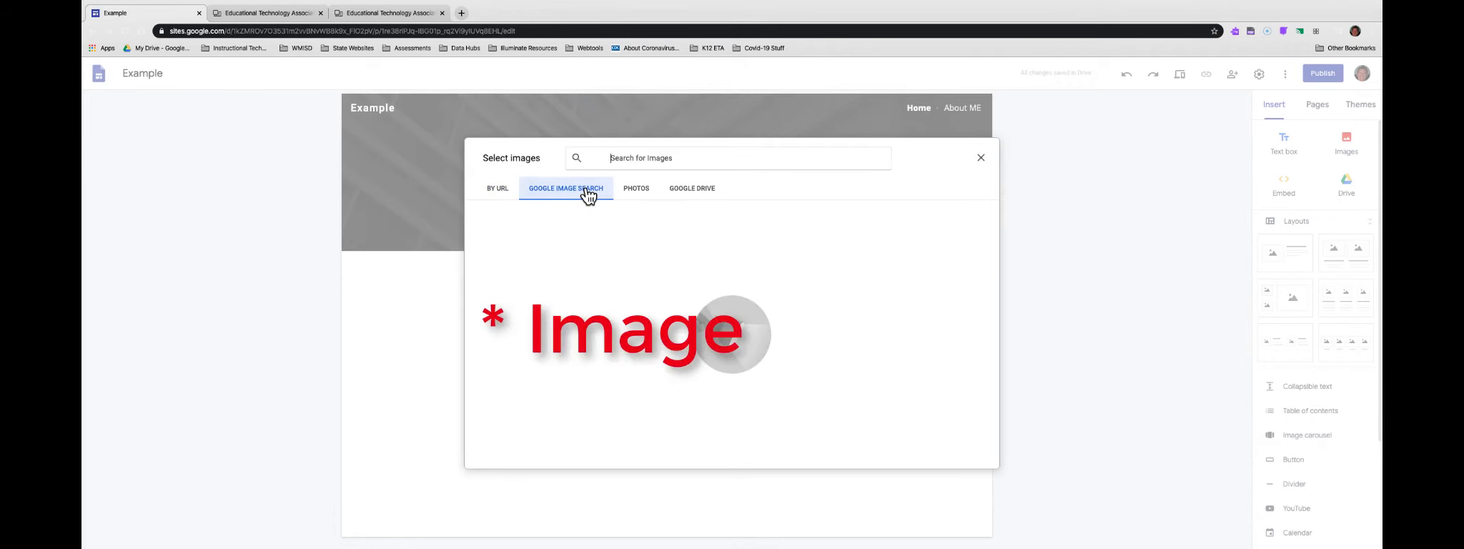
left_click(693, 191)
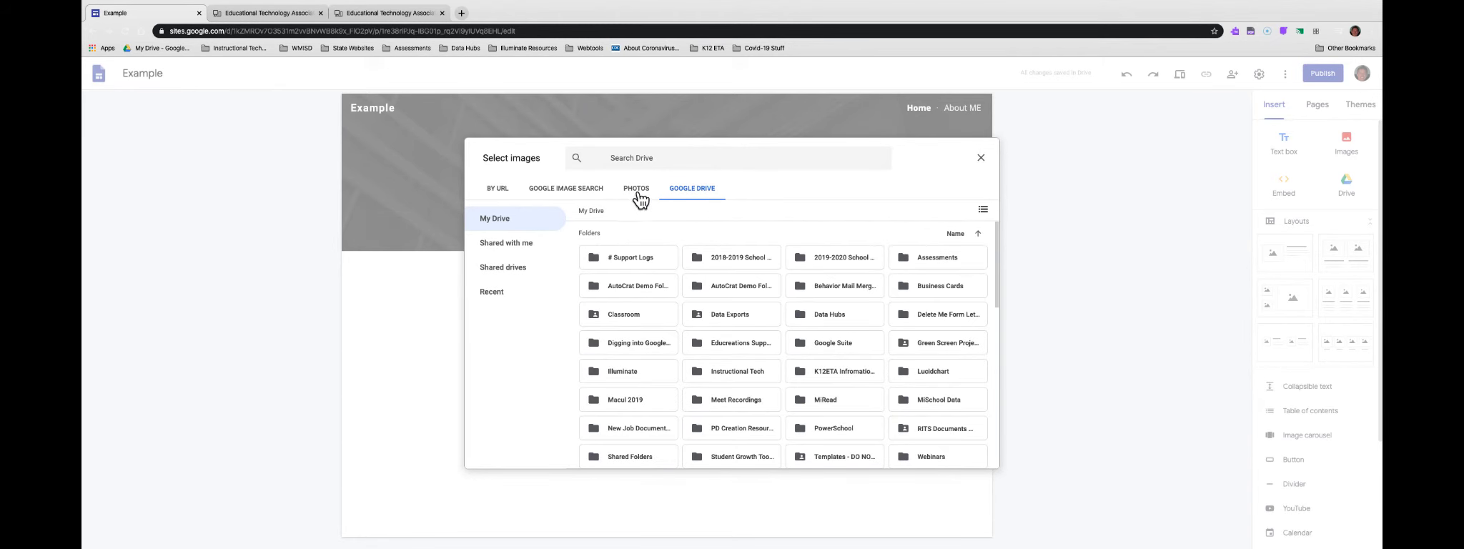
left_click(565, 187)
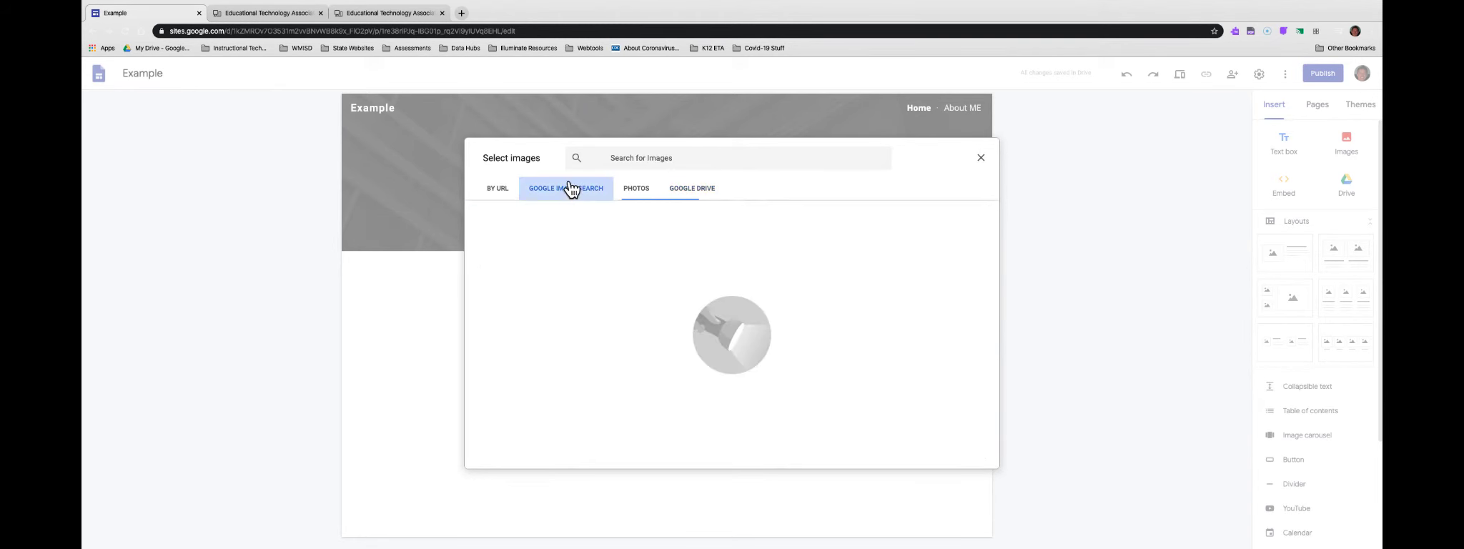
type("Google")
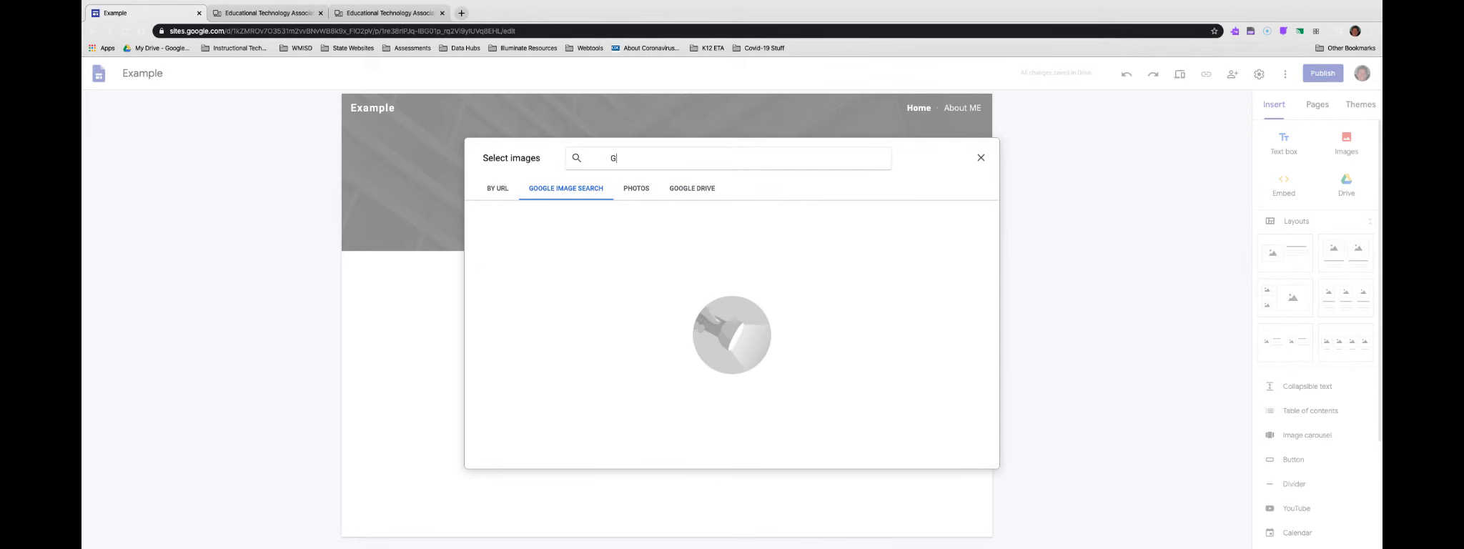
key("Return")
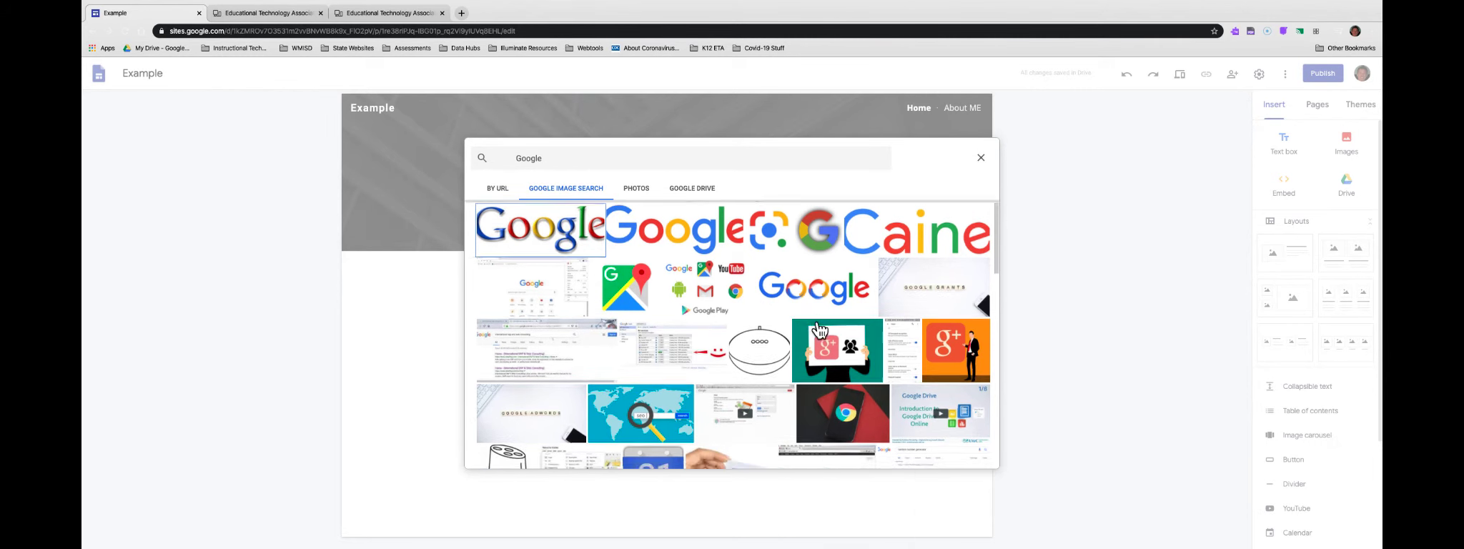
Step: Insert the first Google logo from the image results into the page
scroll(814, 327, "down", 5)
scroll(818, 331, "up", 5)
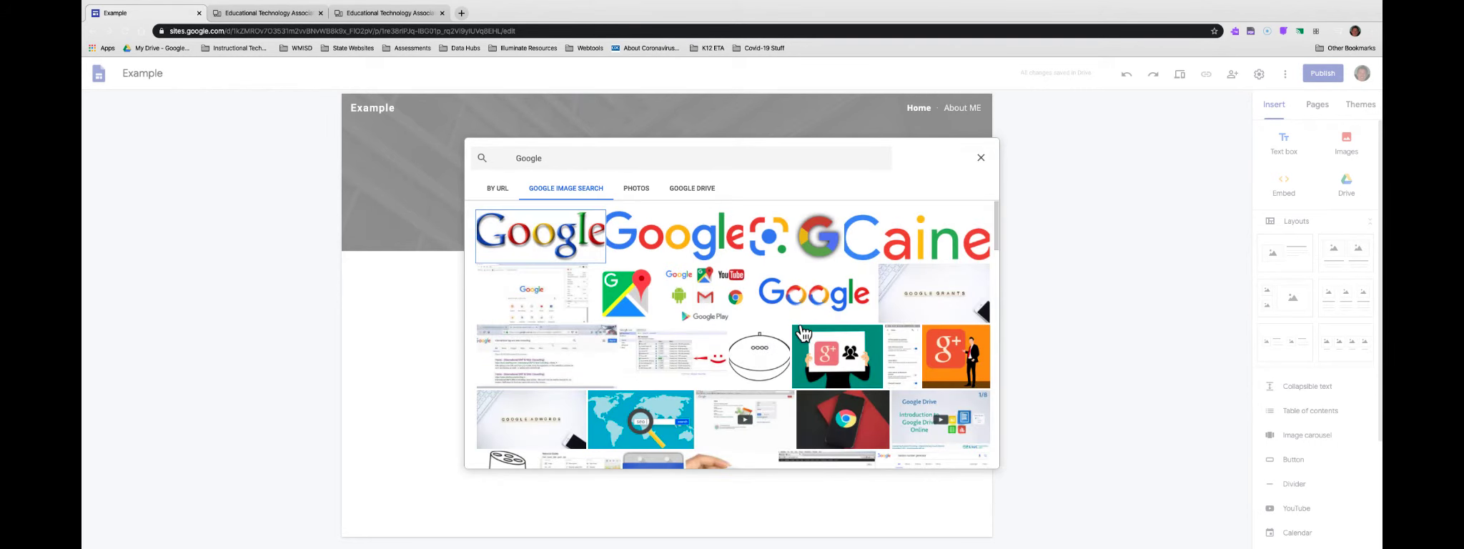
left_click(592, 258)
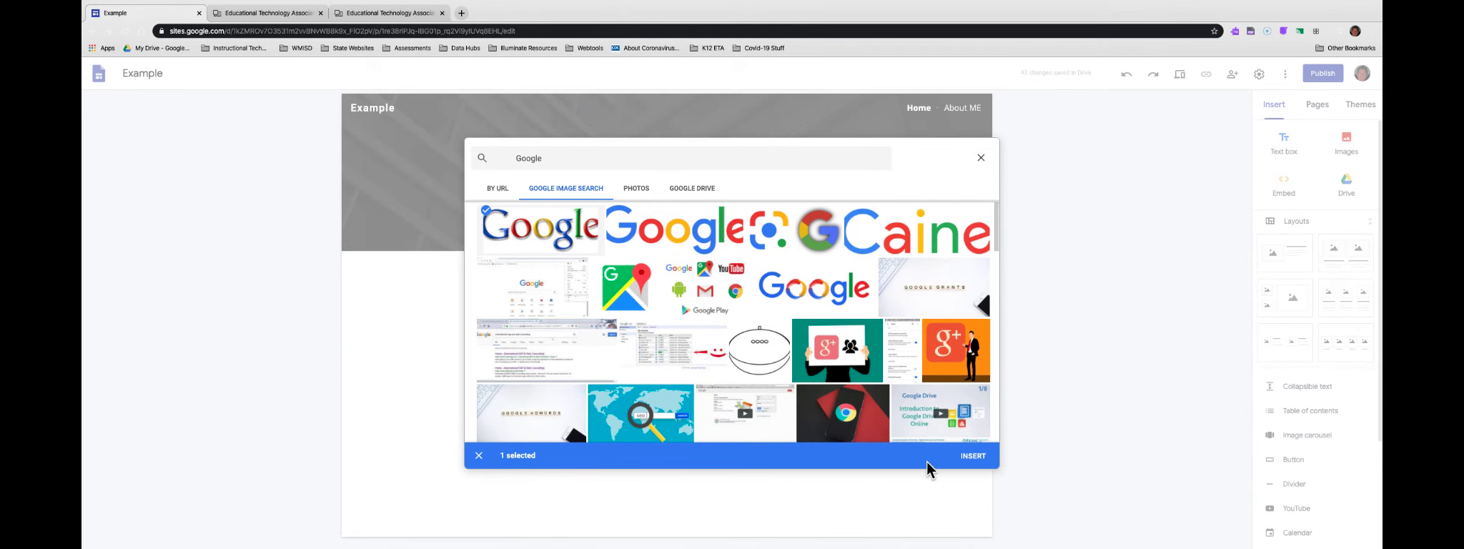
left_click(968, 461)
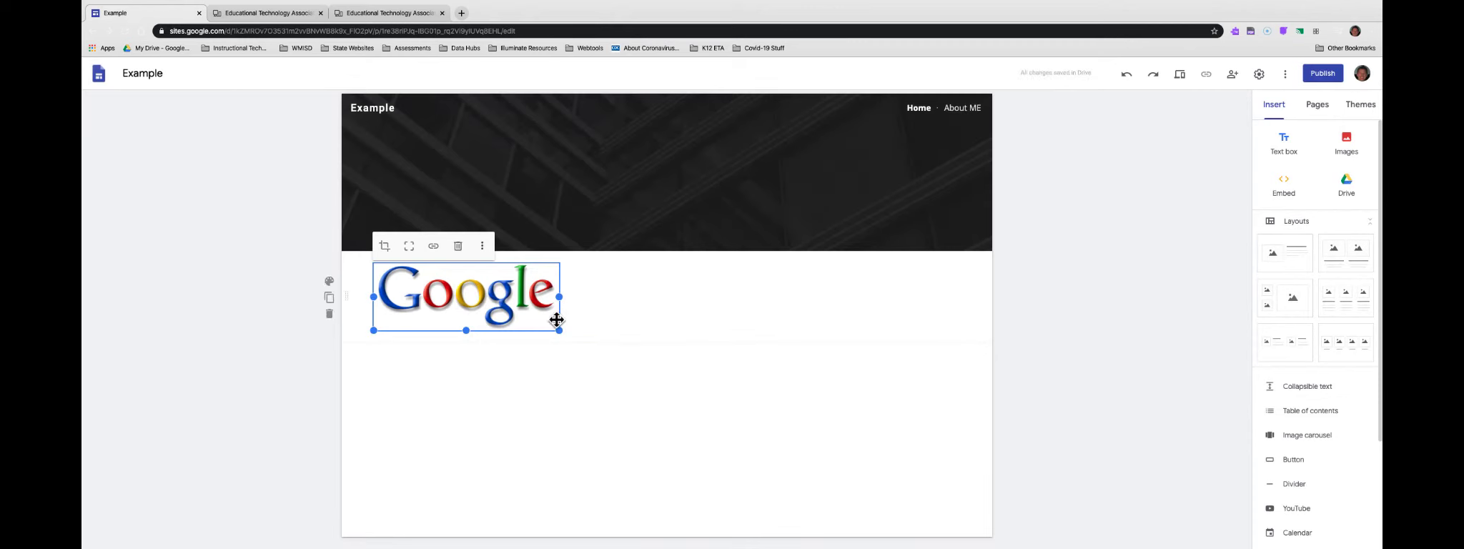
Step: Shrink the Google logo and uncrop it, and enlarge it again and uncrop it to fit the full image
left_click_drag(559, 330, 530, 319)
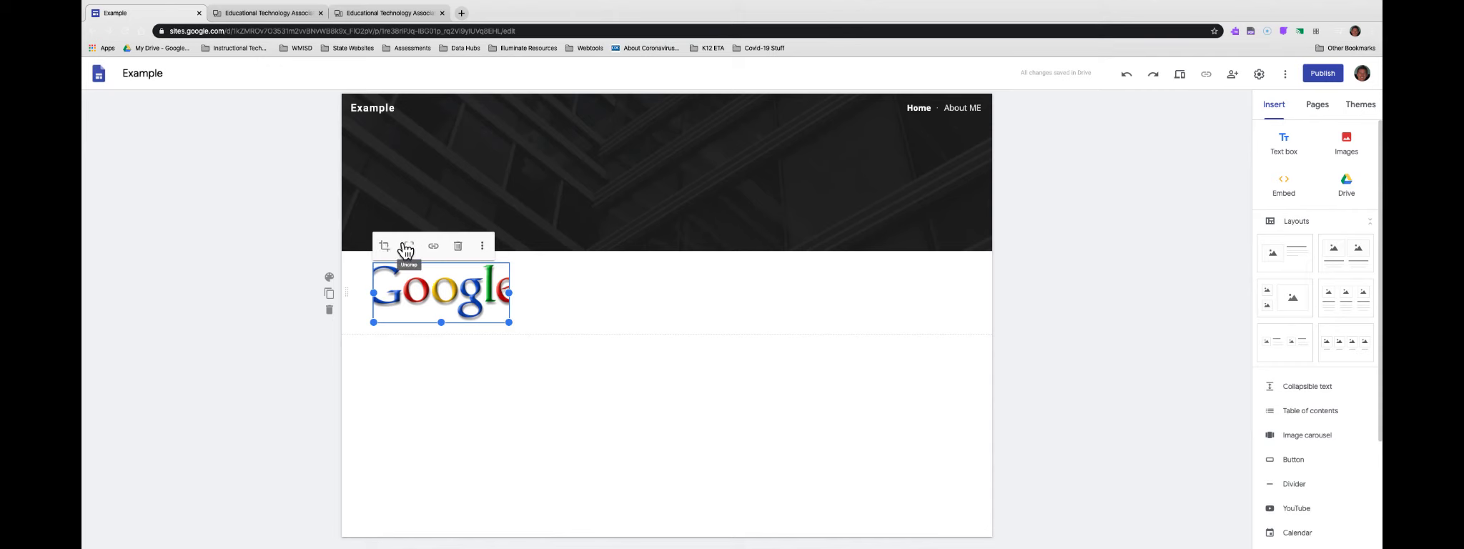
left_click_drag(509, 323, 414, 299)
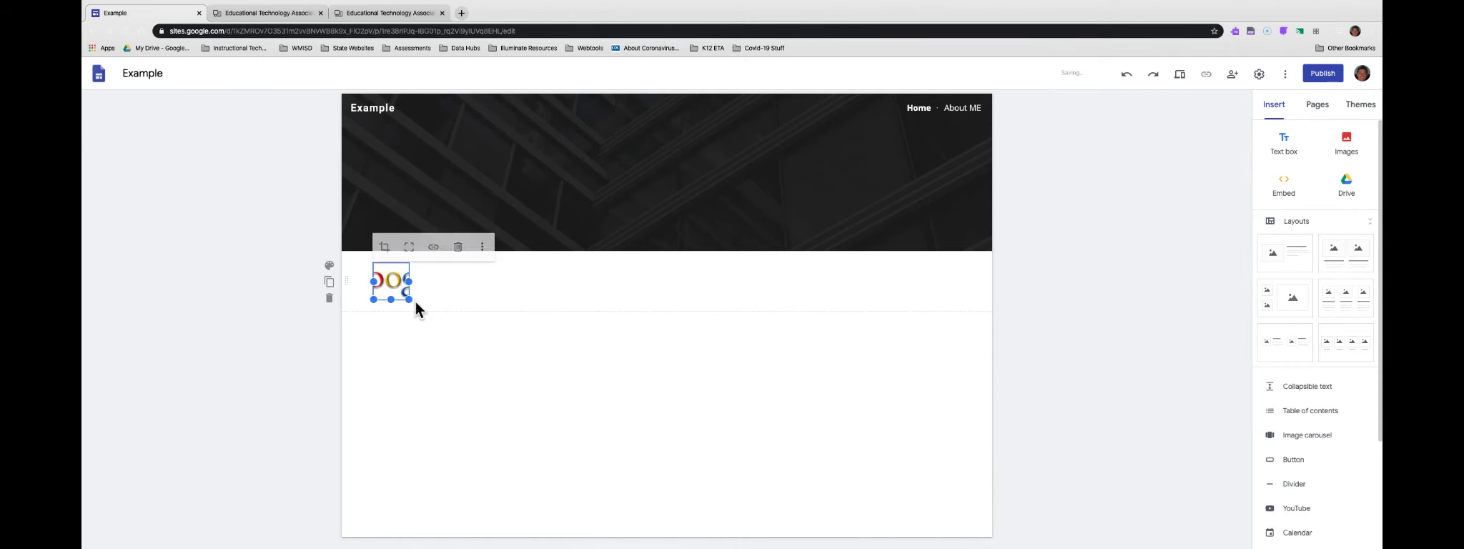
left_click(409, 246)
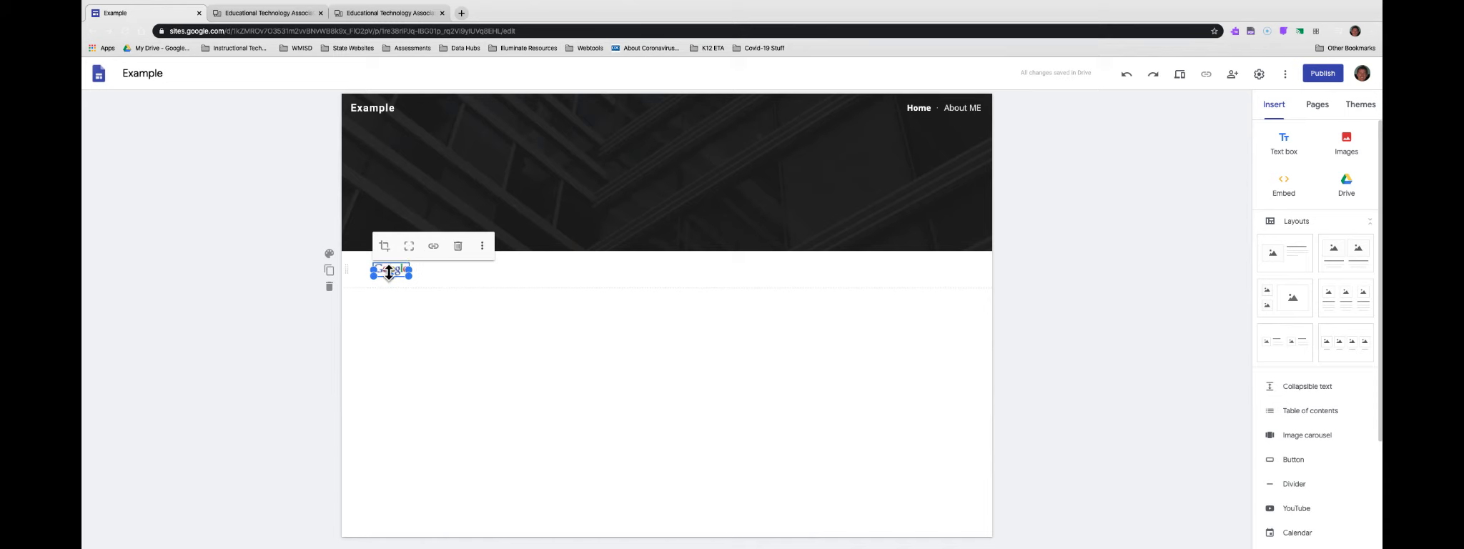
left_click_drag(407, 277, 560, 355)
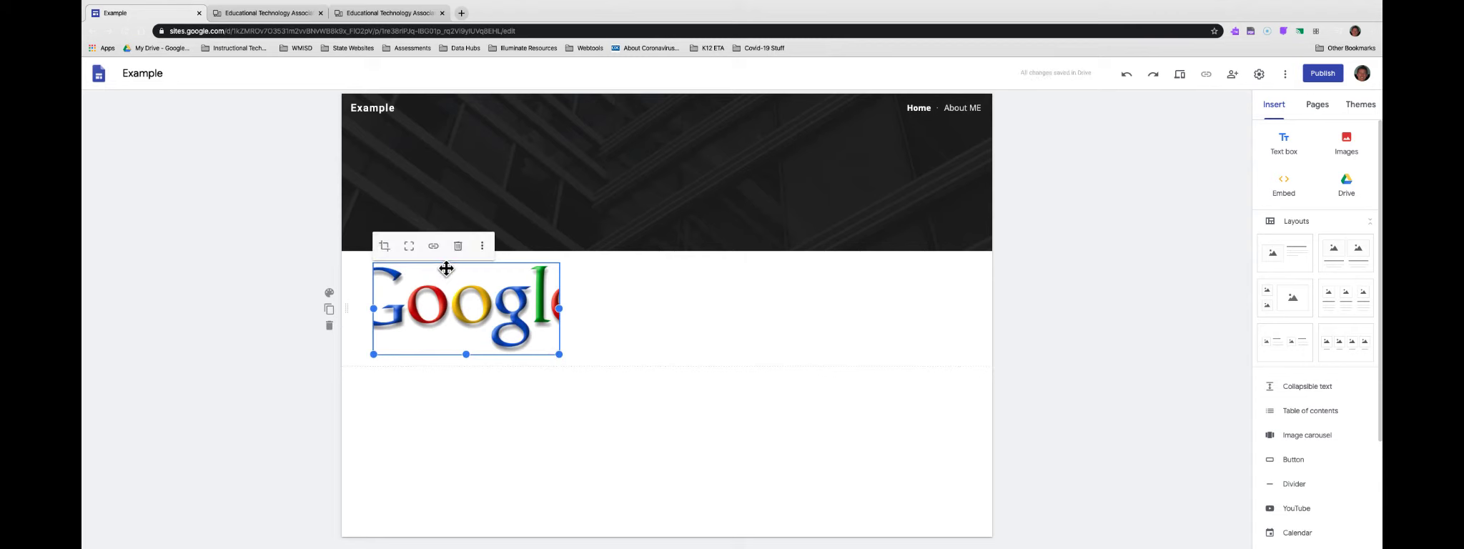
left_click(409, 250)
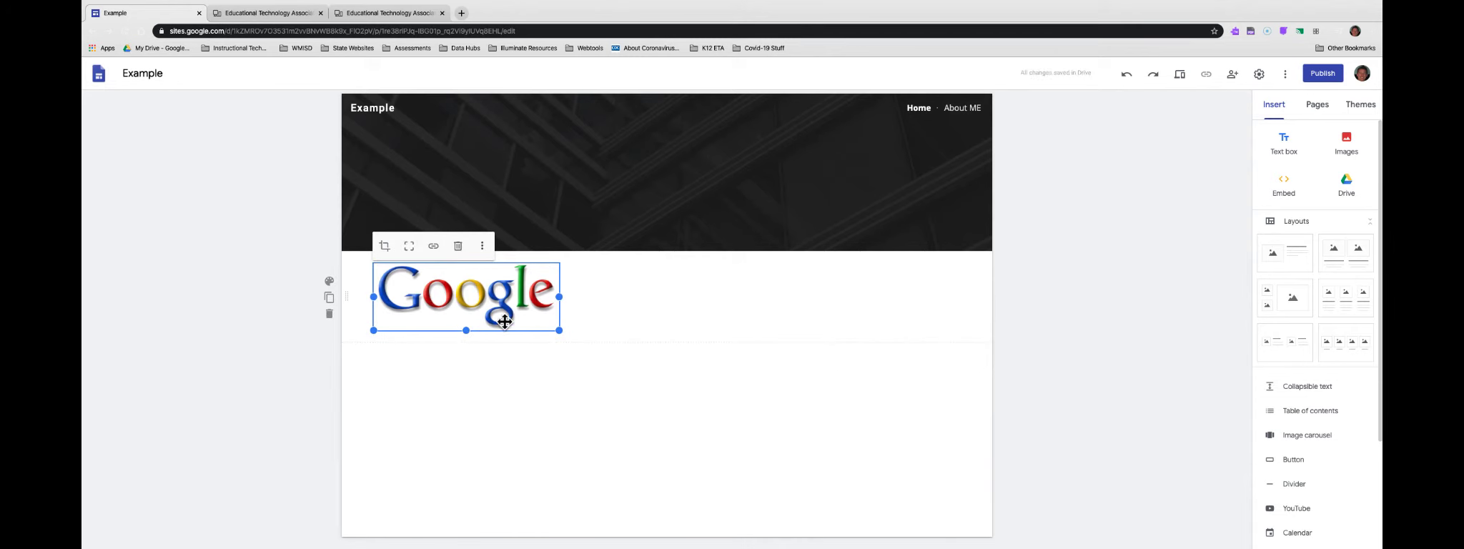
left_click(435, 247)
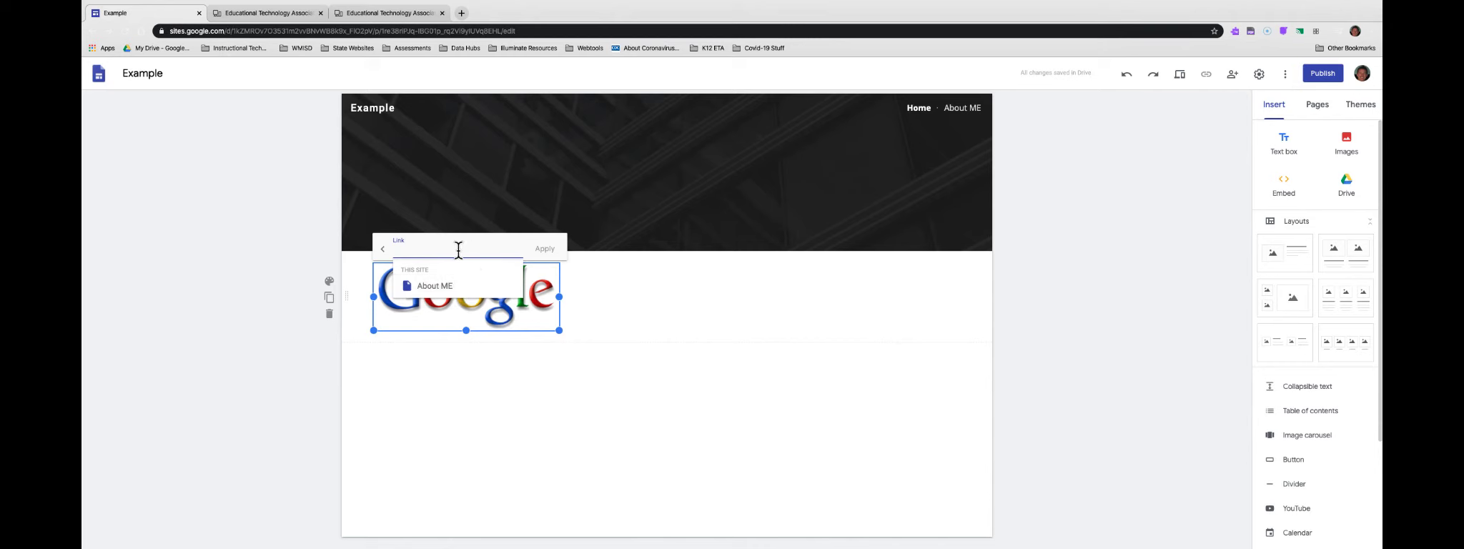
type("www.")
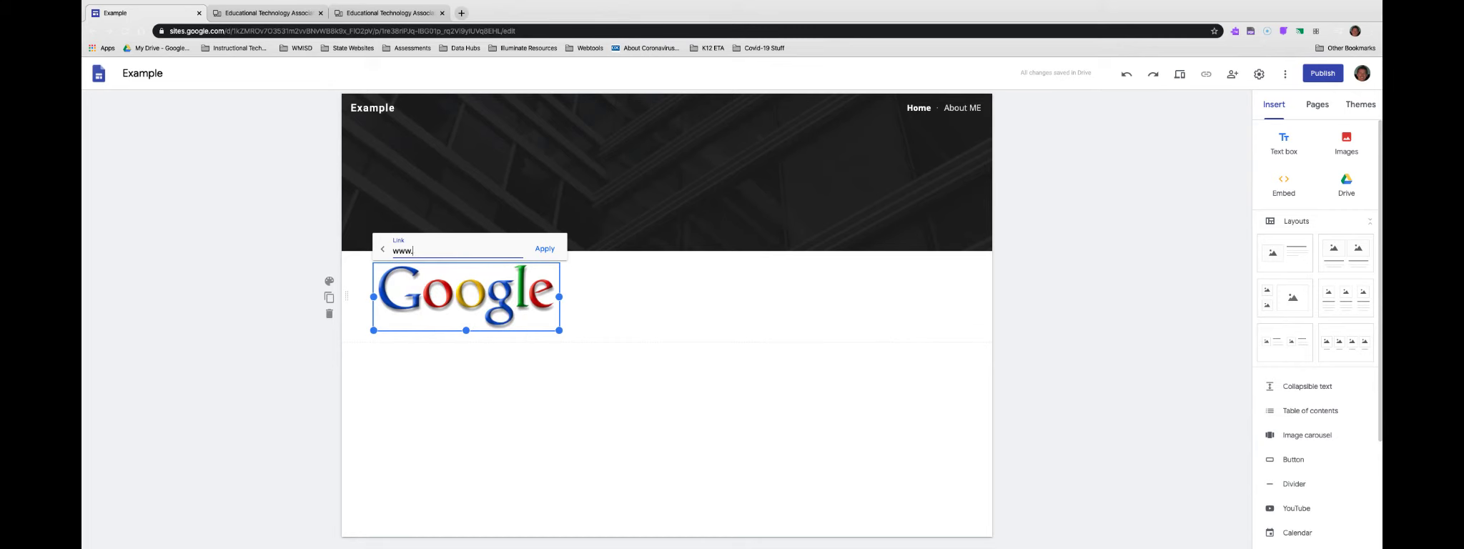
type("google.com")
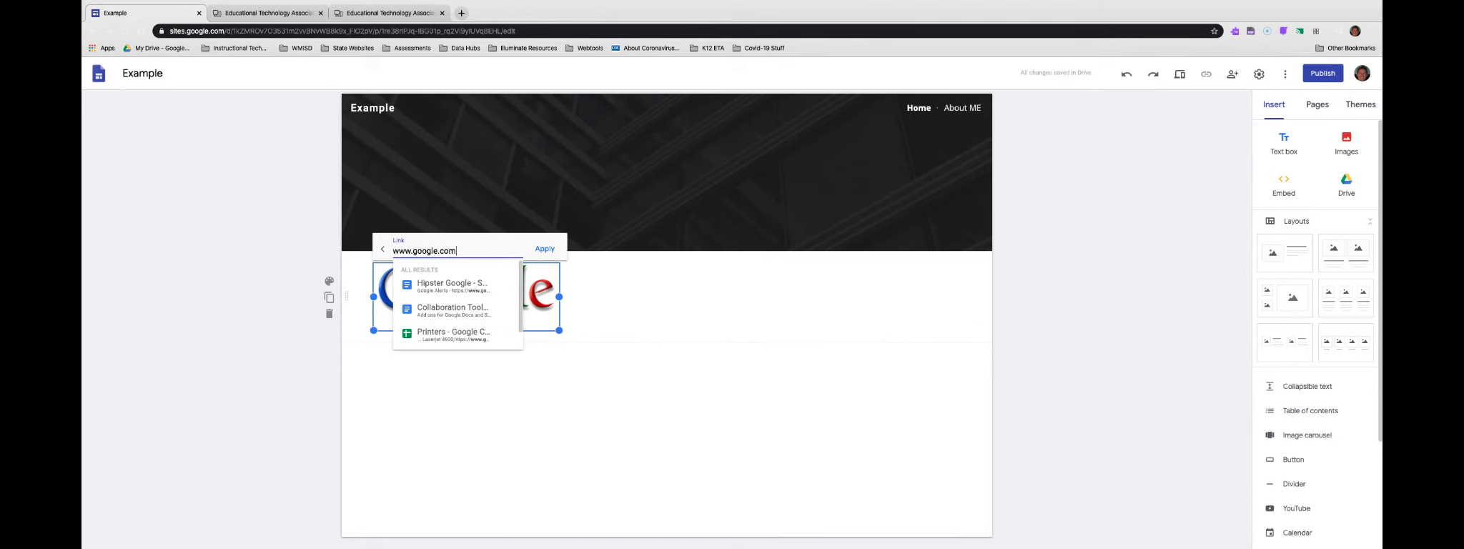
left_click(544, 249)
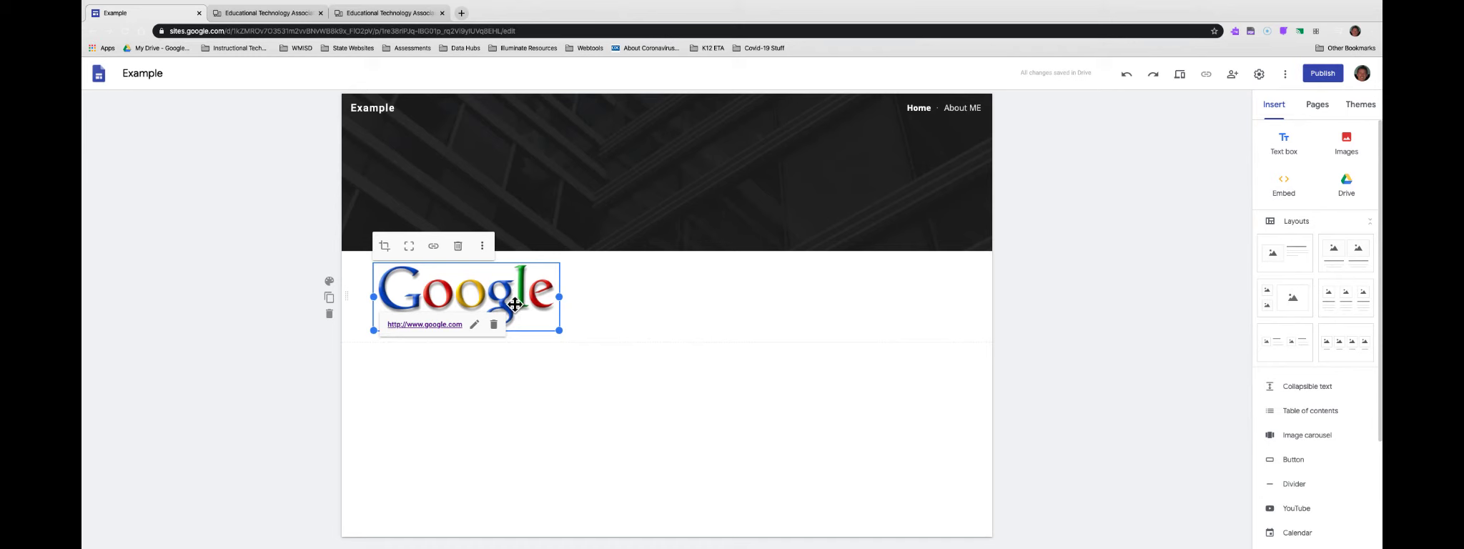
Step: Add the alt text "Image of google Linked to google.com" to the logo image
left_click(484, 247)
mouse_move(487, 252)
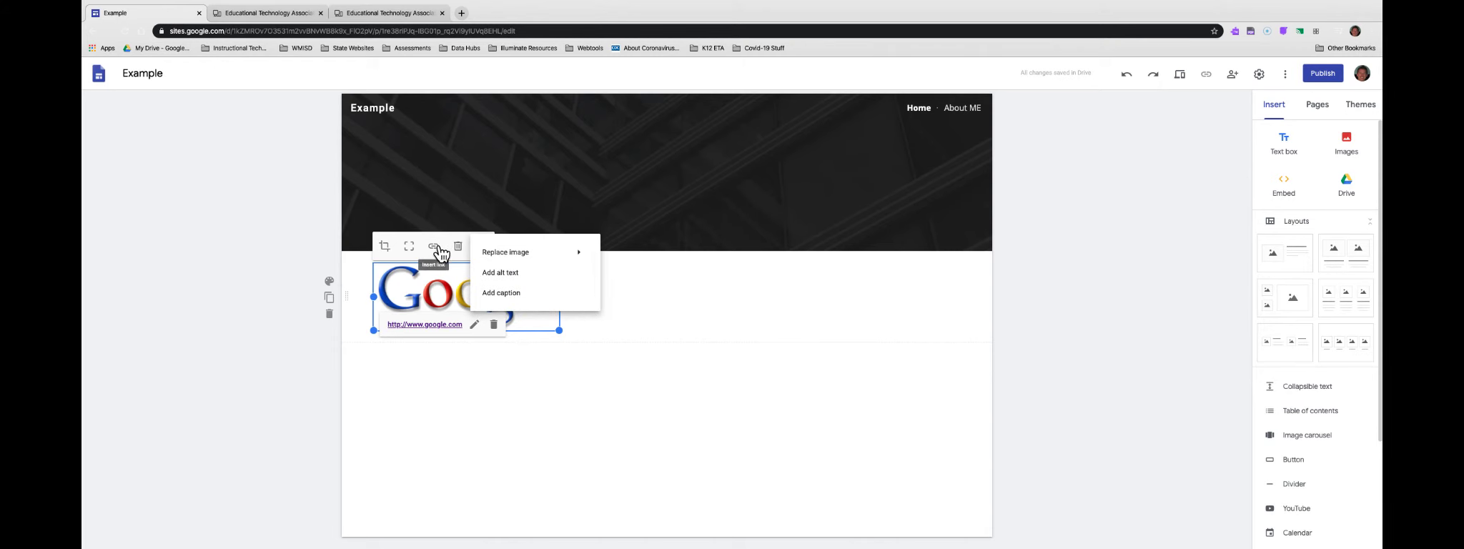
left_click(516, 275)
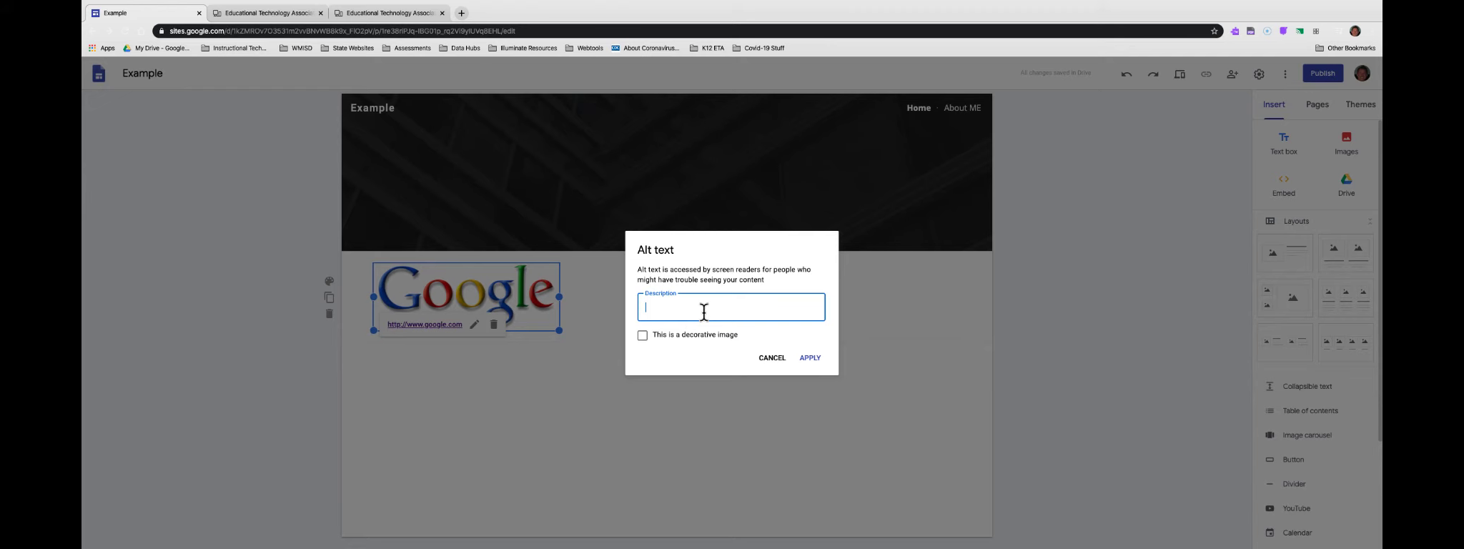
type("Image of google Linked to google.com")
left_click(808, 358)
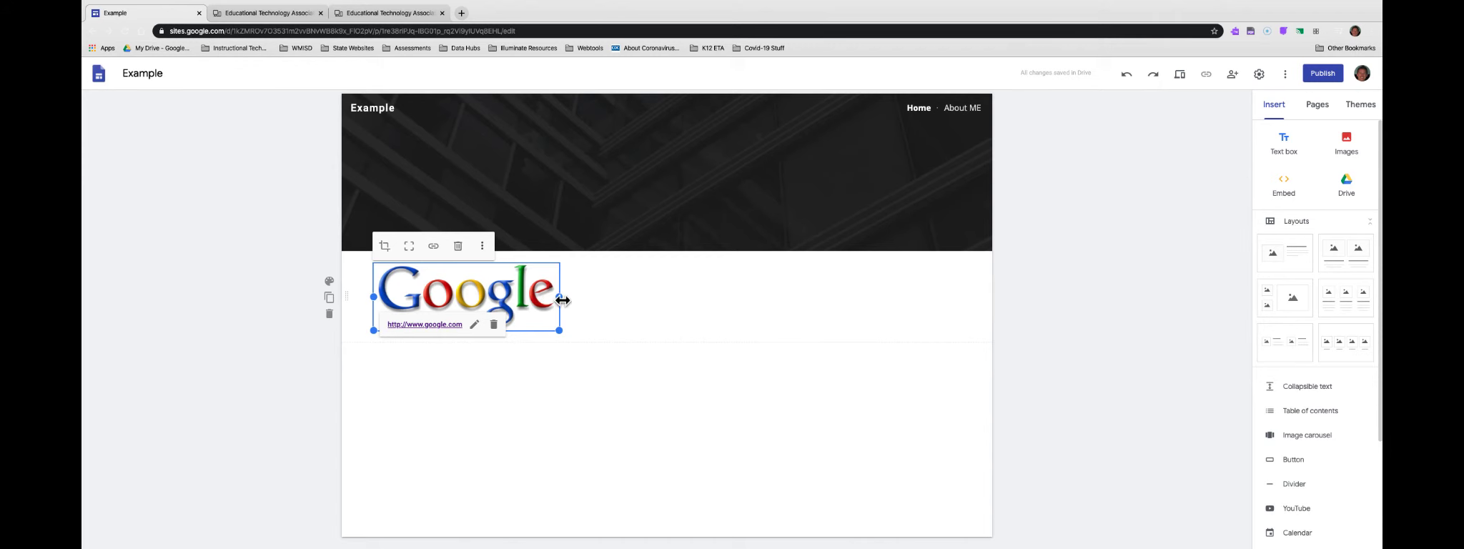
Step: Insert an empty text box on the page and move the Google logo's section below it
left_click(594, 416)
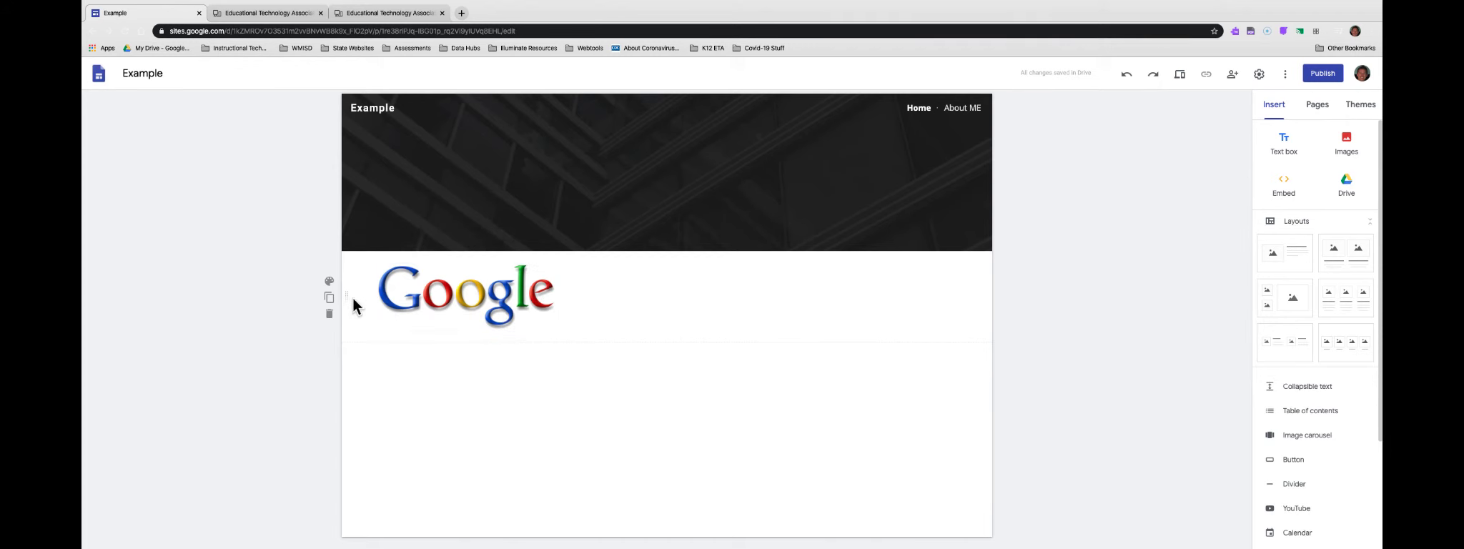
left_click_drag(344, 297, 330, 470)
left_click(1280, 143)
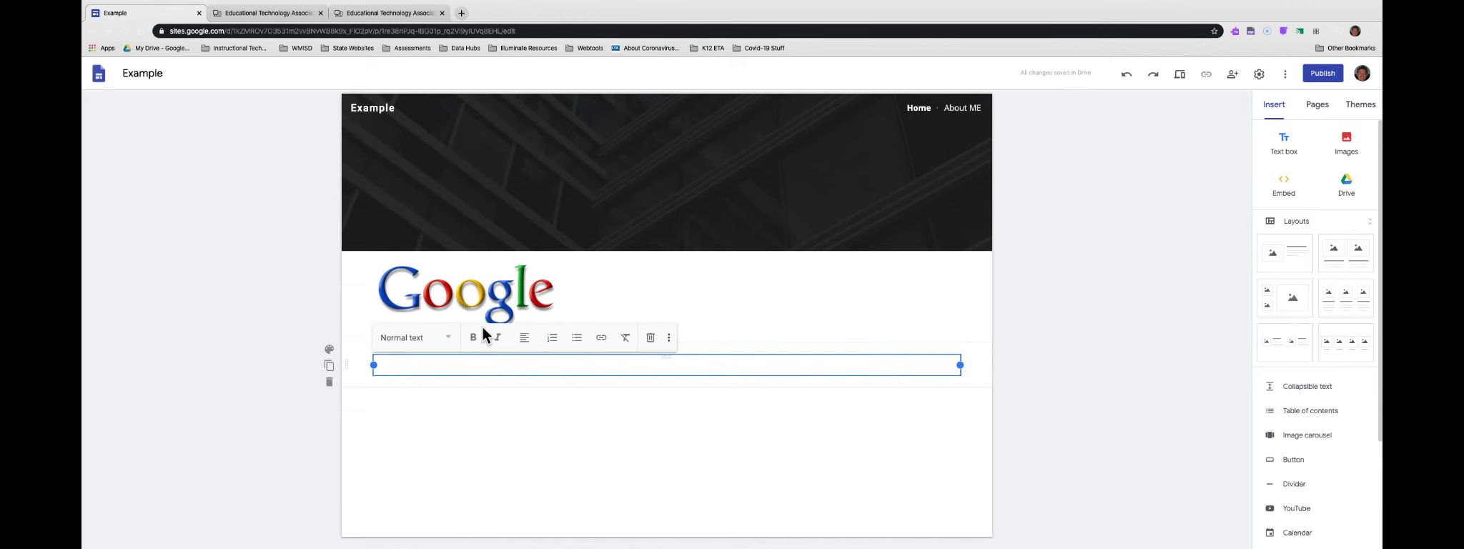
left_click(493, 289)
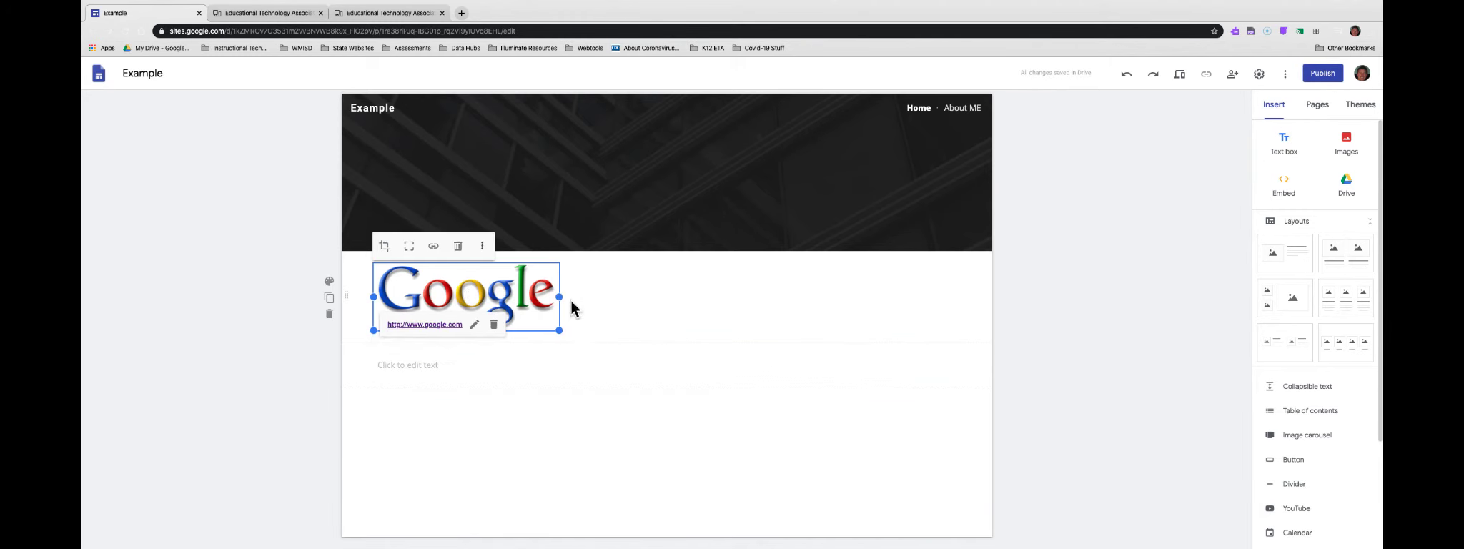
left_click_drag(346, 294, 517, 424)
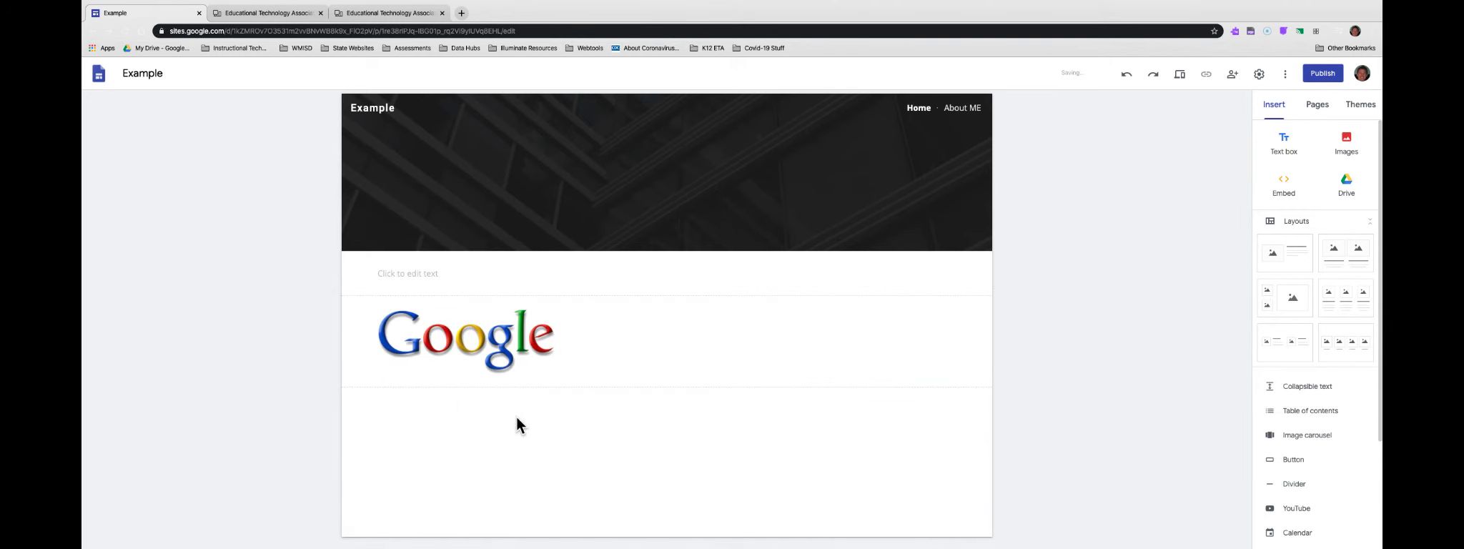
Step: Shift the Google logo toward the middle of its section and place the empty text box directly beneath it
left_click(511, 336)
left_click_drag(506, 336, 719, 332)
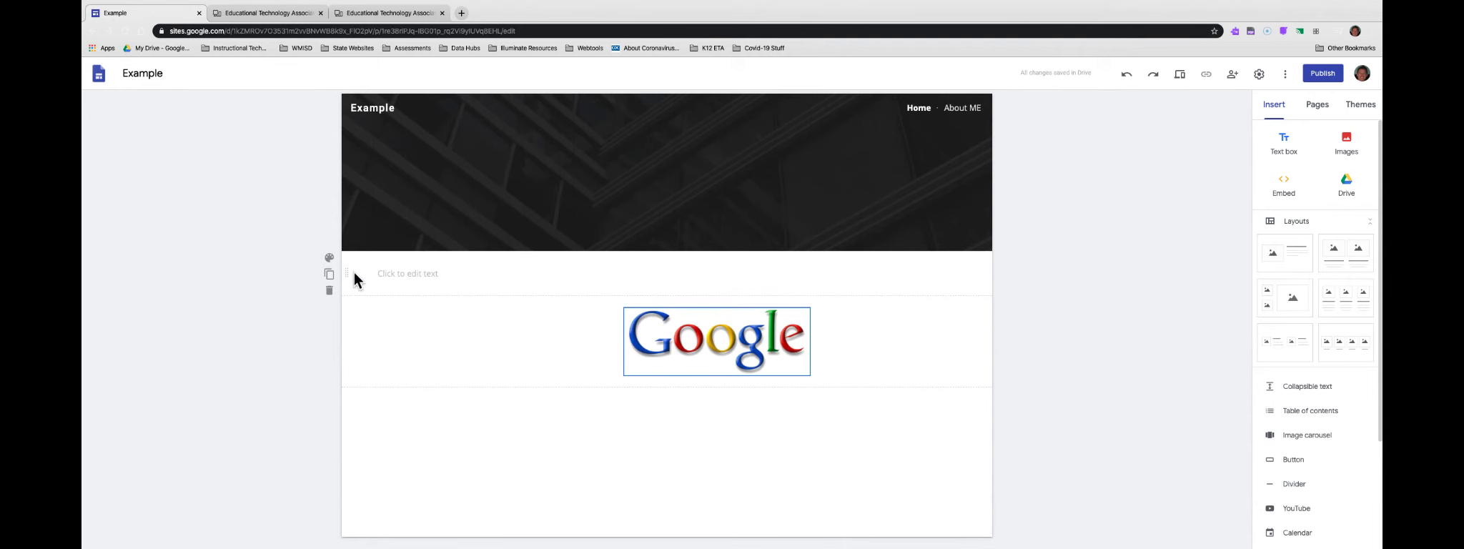
left_click_drag(348, 272, 641, 372)
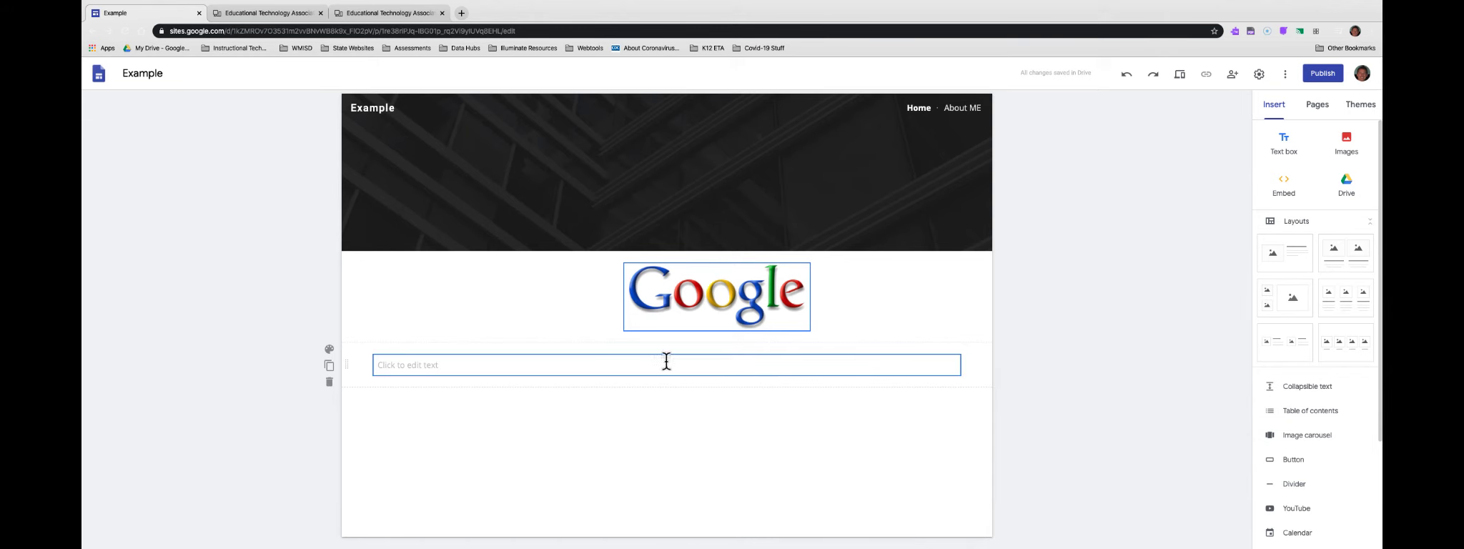
left_click_drag(665, 356, 788, 333)
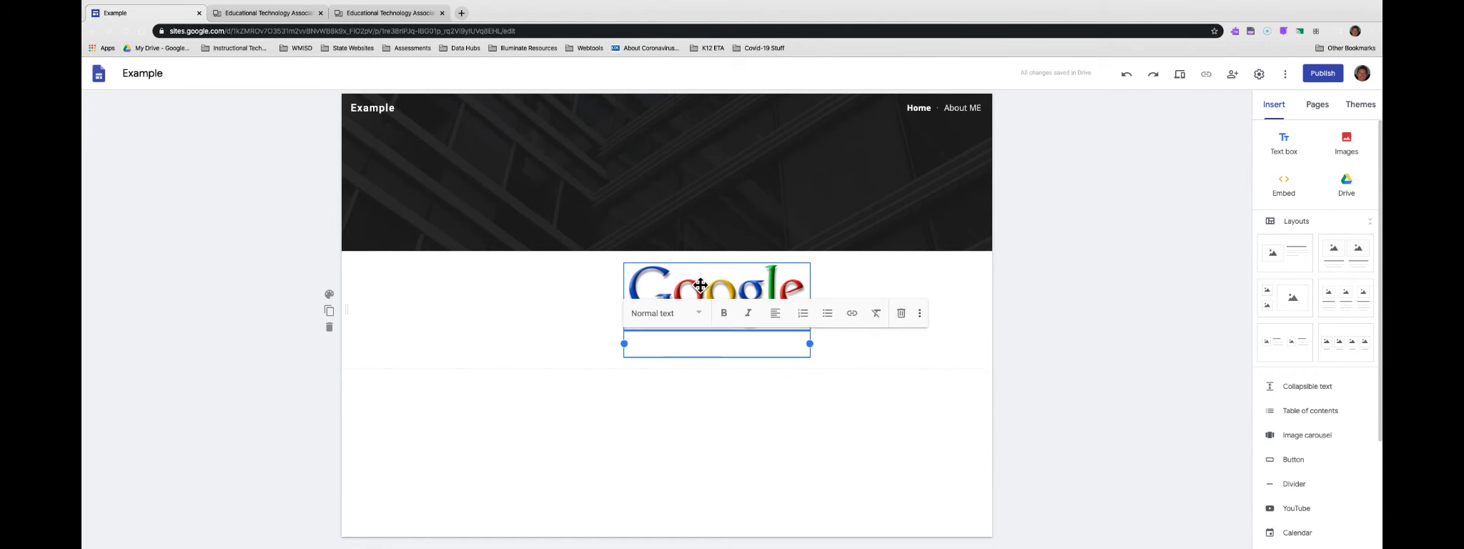
Step: Enter "Go to Google" in the text box under the logo
left_click(705, 329)
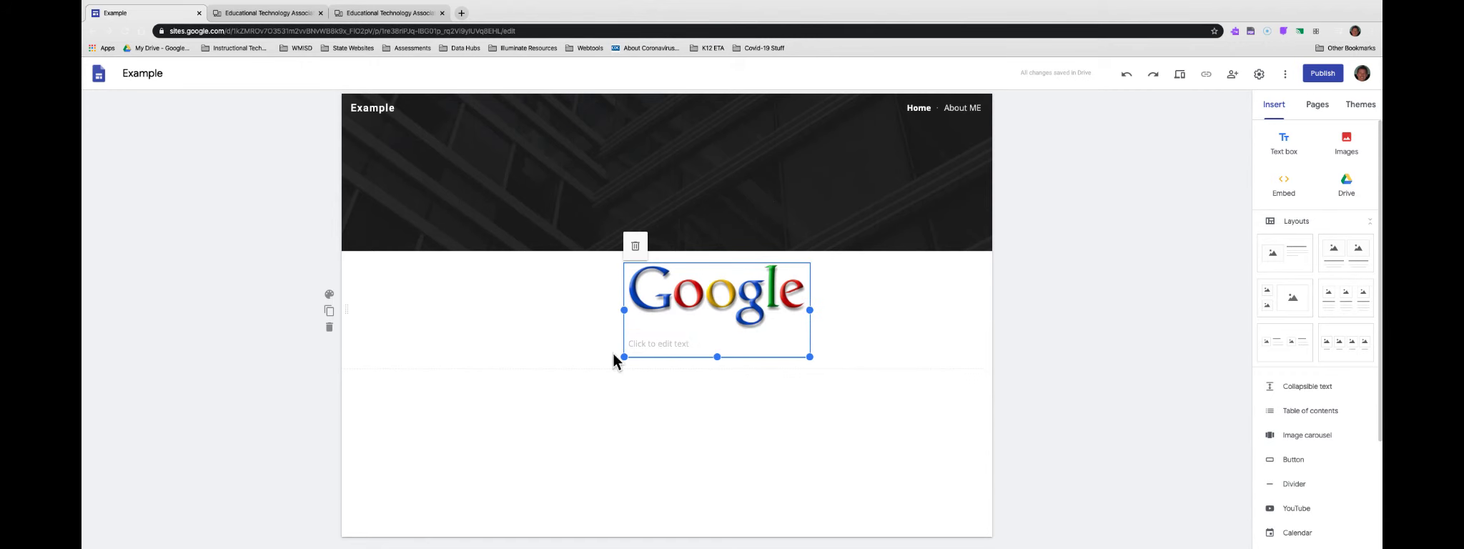
left_click(663, 344)
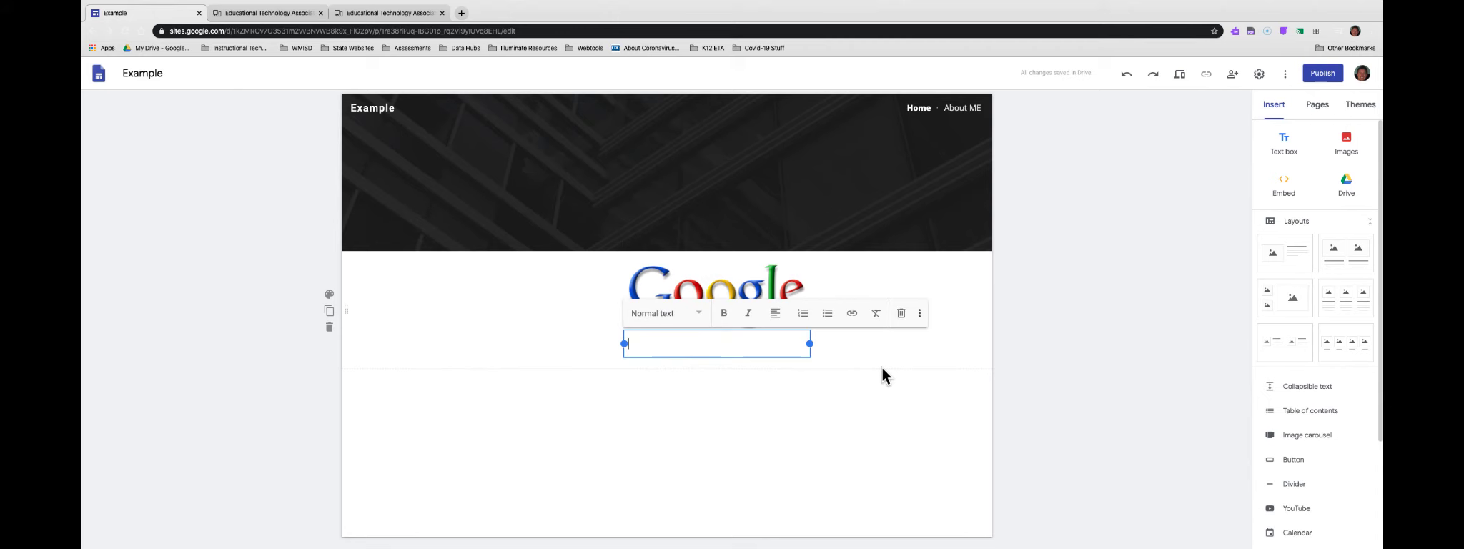
type("Go to Gog")
key("BackSpace")
type("ogle")
left_click(881, 440)
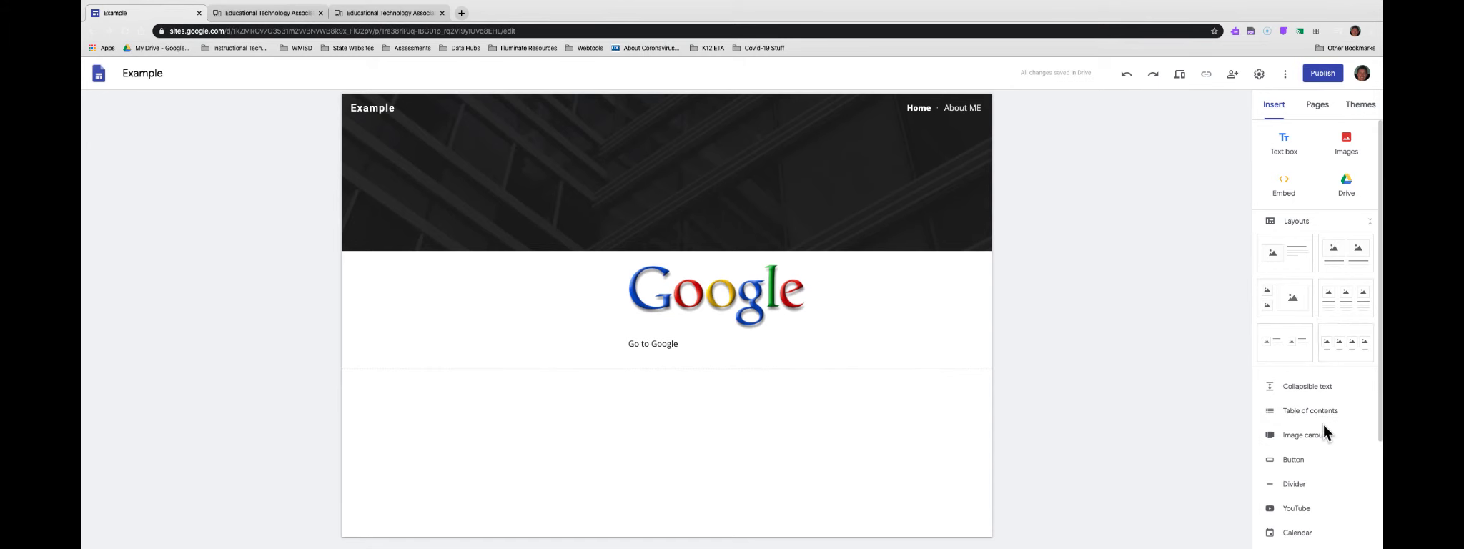
Step: Search YouTube for "Google" and insert the video "Google Cancels April Fool's Jokes" into the page
scroll(1322, 425, "down", 1)
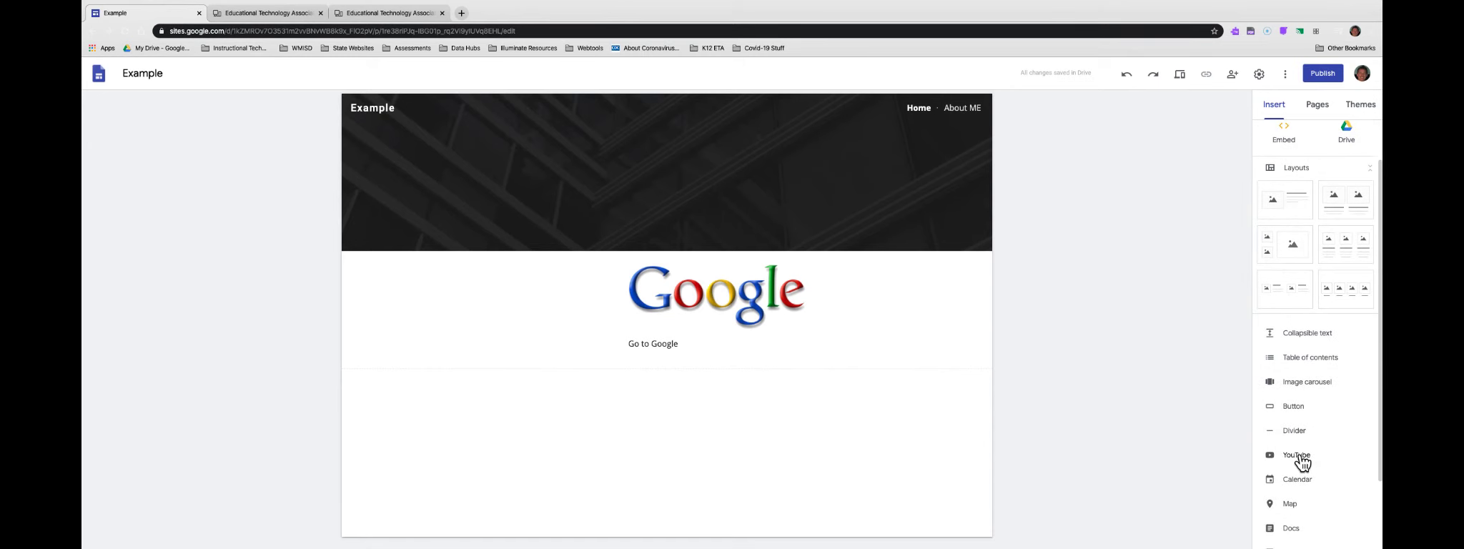
left_click(1296, 456)
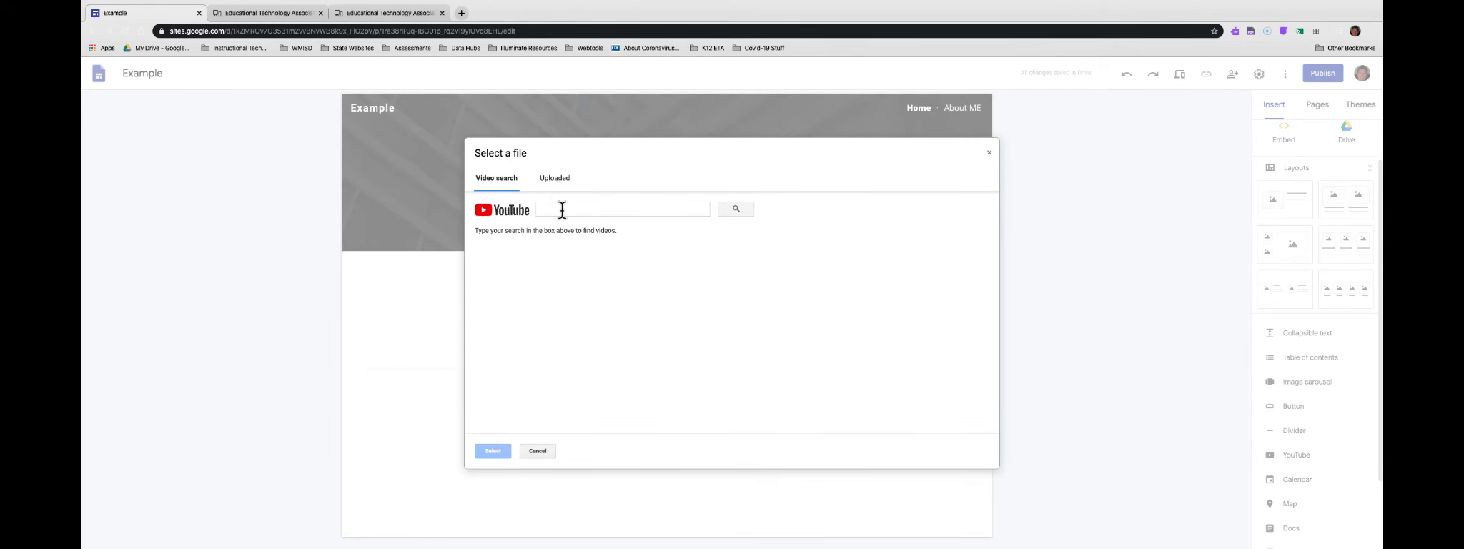
left_click(640, 215)
type("Google")
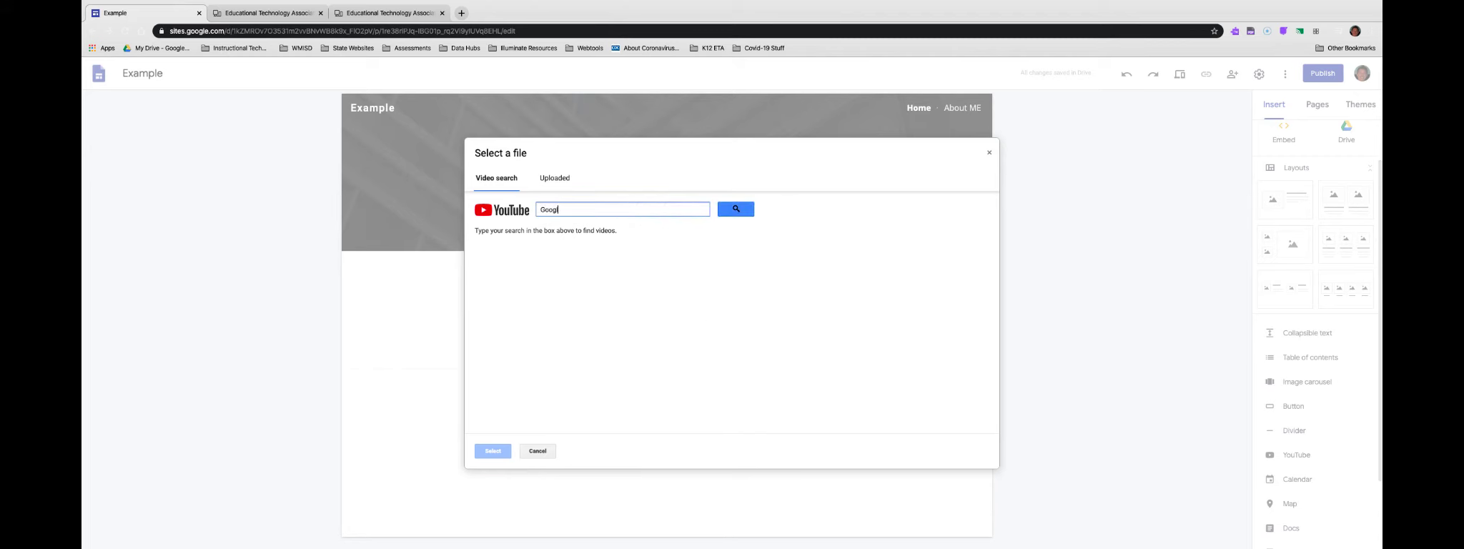
key("Return")
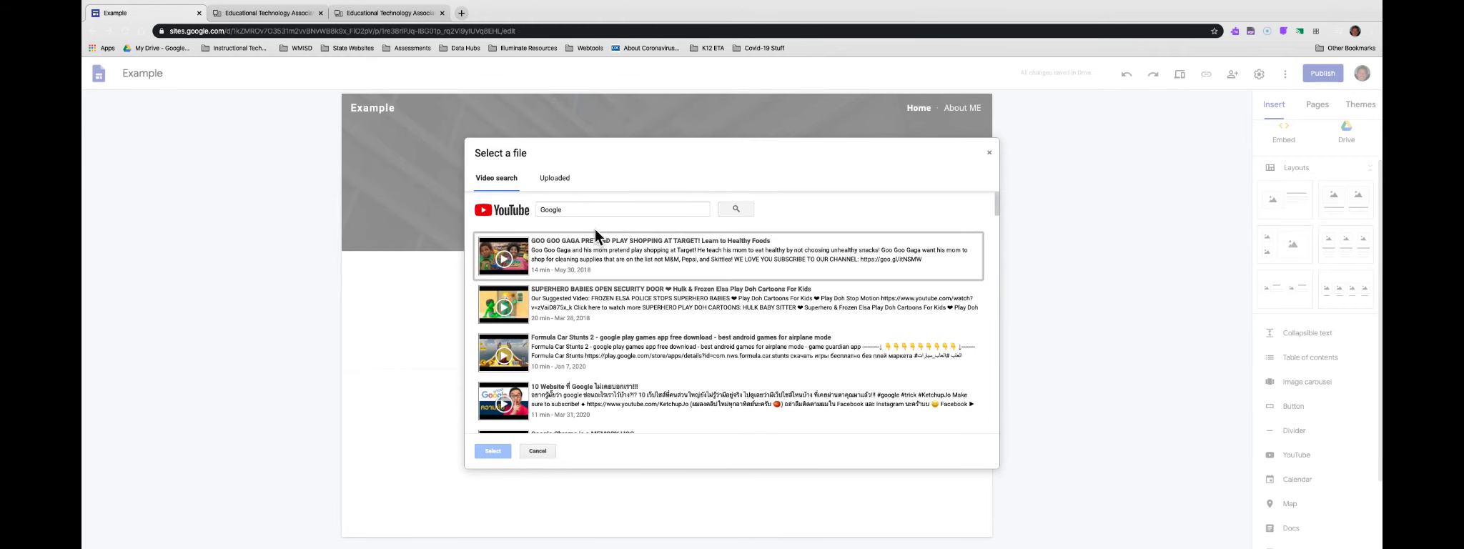
scroll(668, 350, "down", 3)
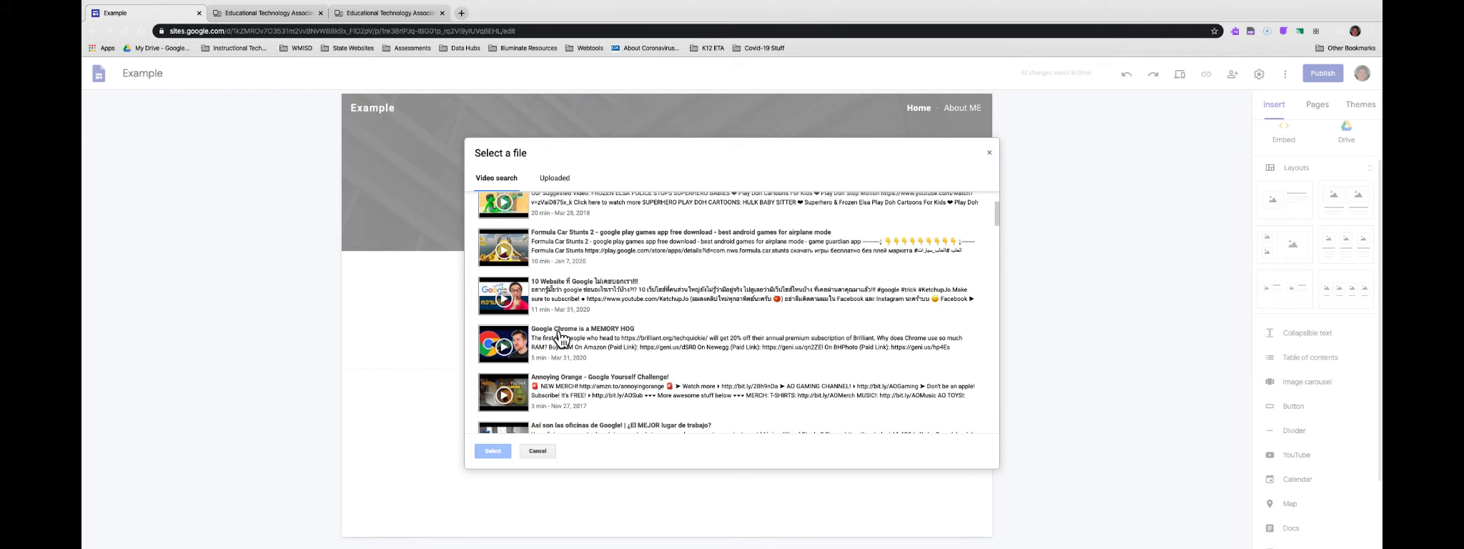
scroll(597, 393, "down", 3)
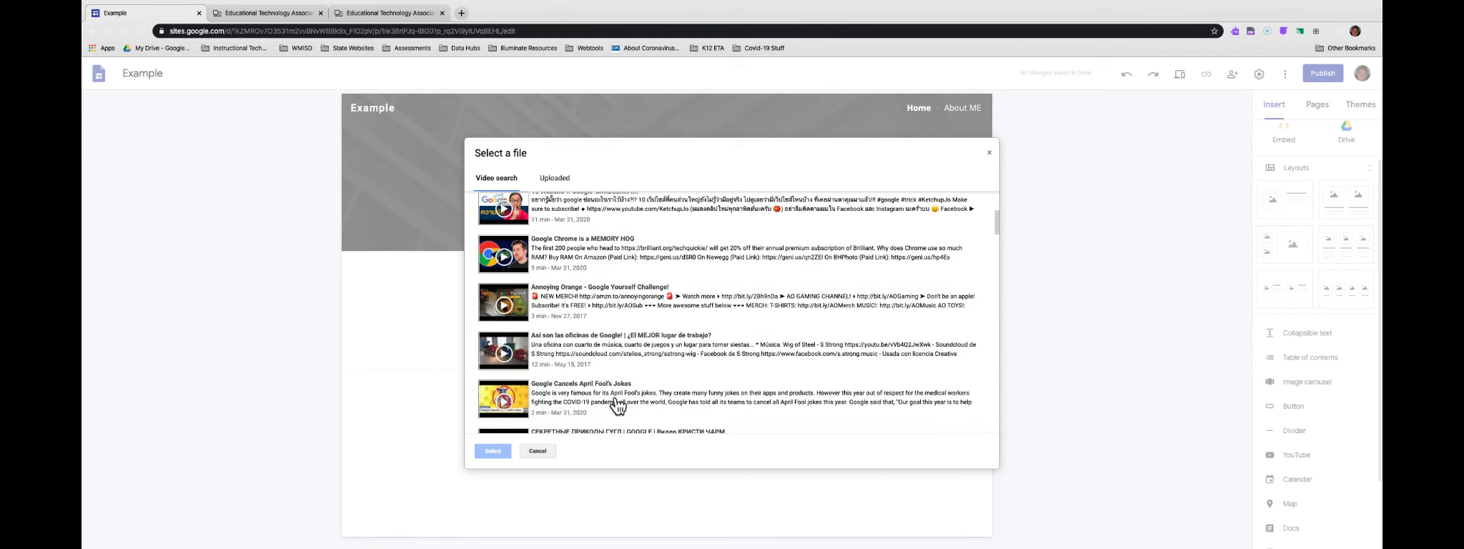
left_click(512, 398)
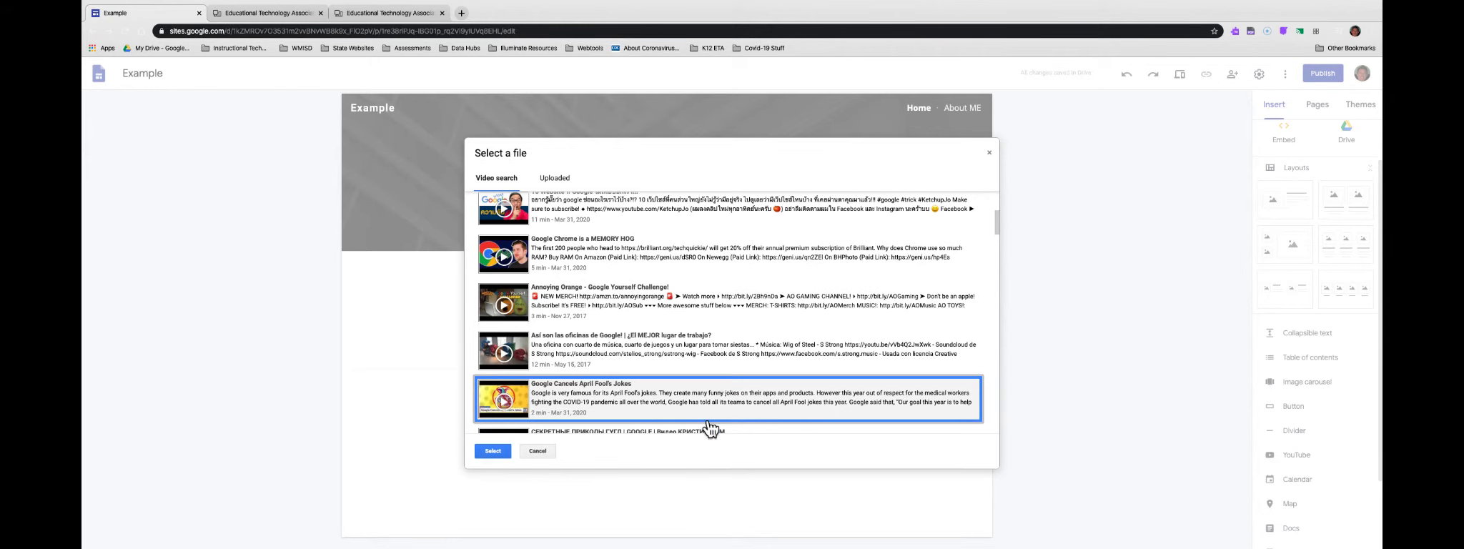
left_click(495, 452)
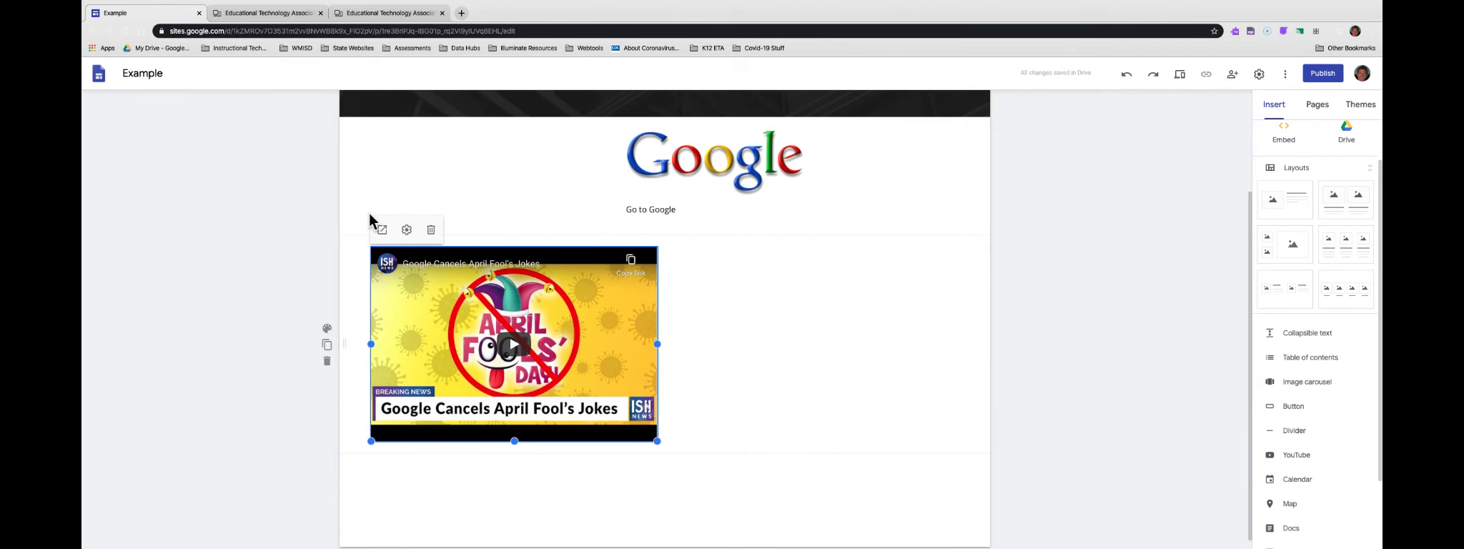
Step: Check the YouTube video's settings without changing them and delete the video from the page
left_click(407, 230)
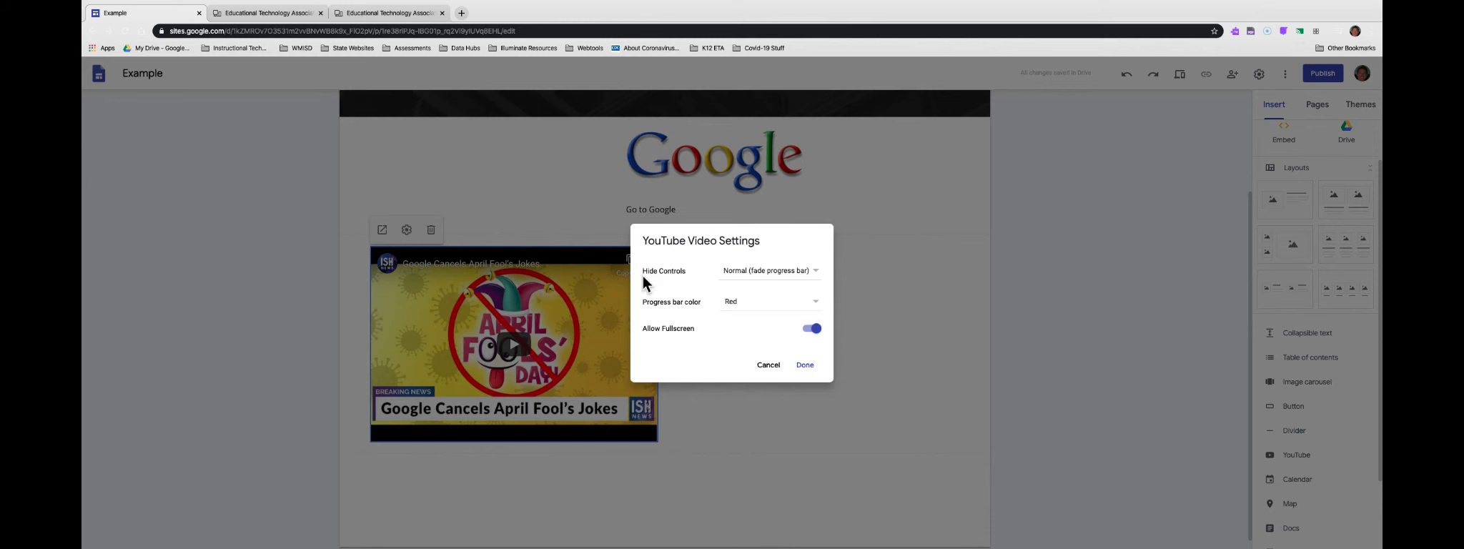
left_click(770, 365)
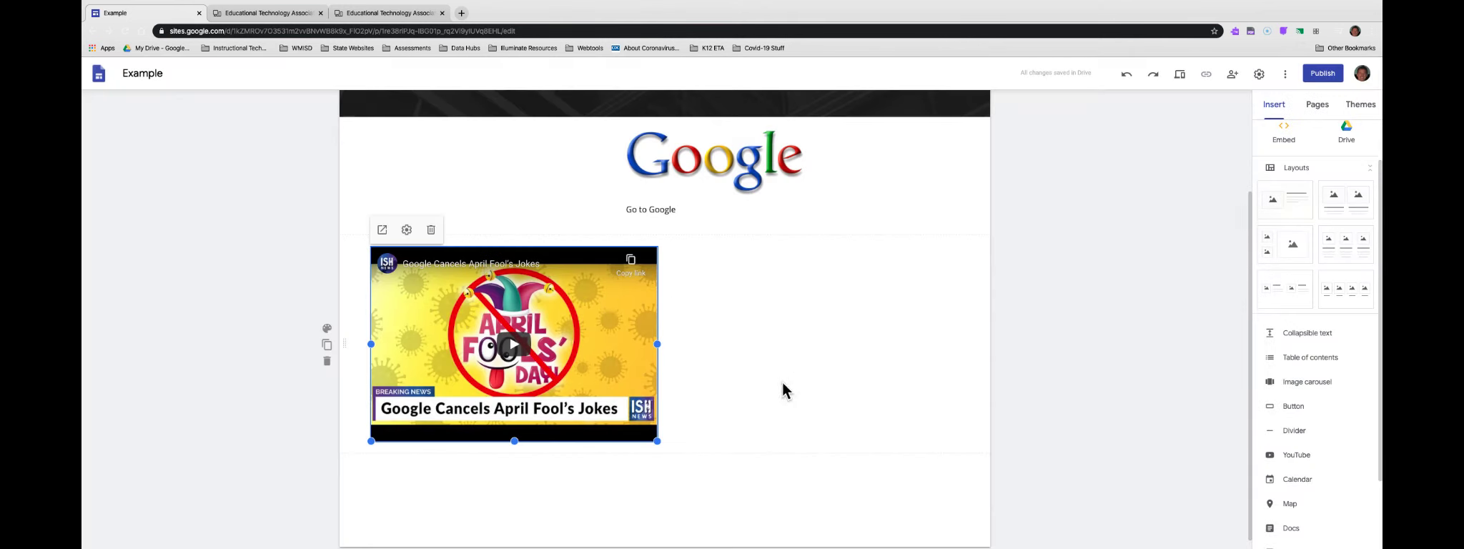
left_click(432, 230)
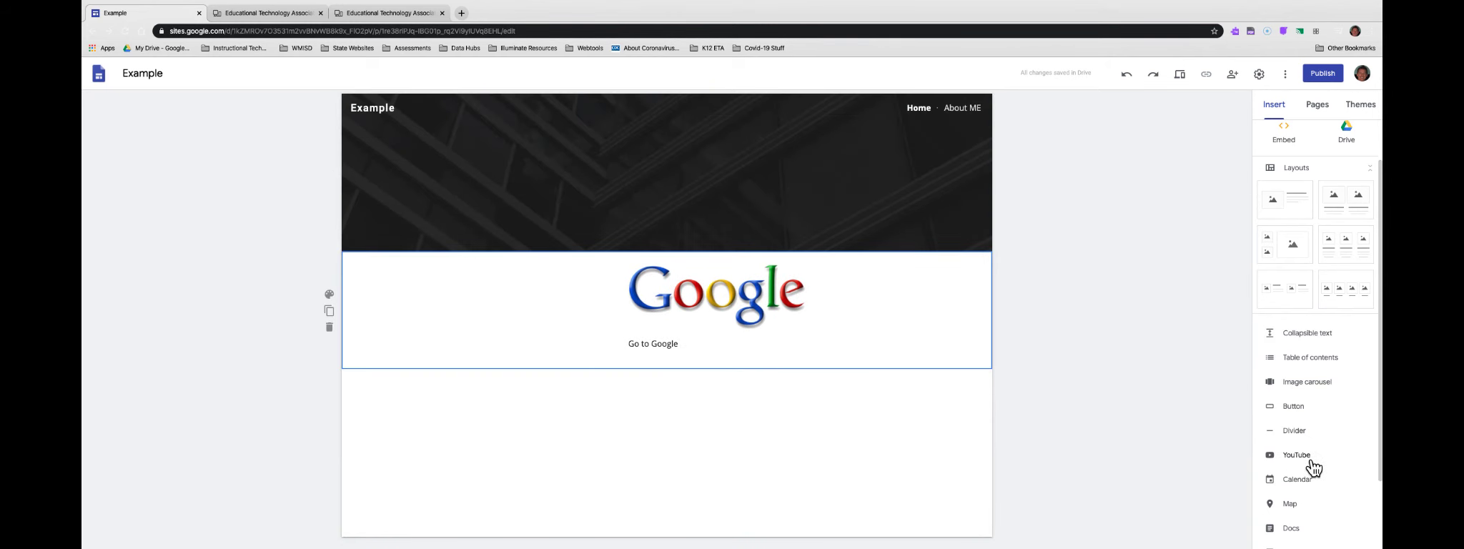
Step: Insert the first video from the Meet Recordings folder in Google Drive and close the Drive file browser
scroll(1300, 254, "up", 1)
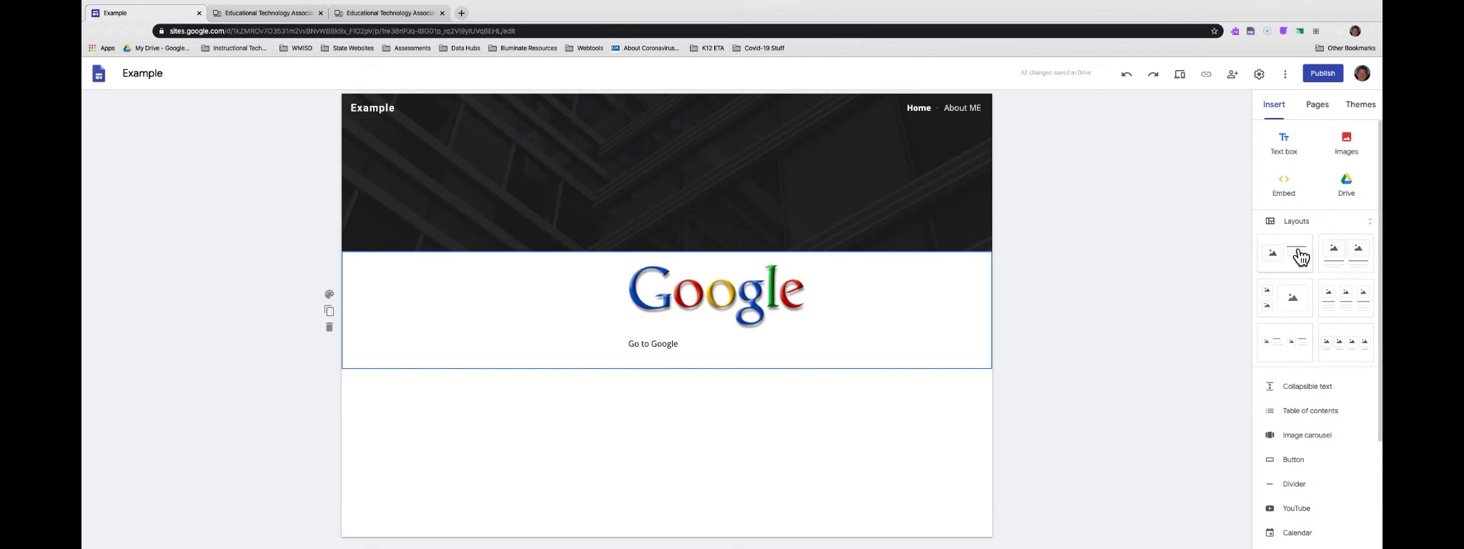
left_click(1345, 186)
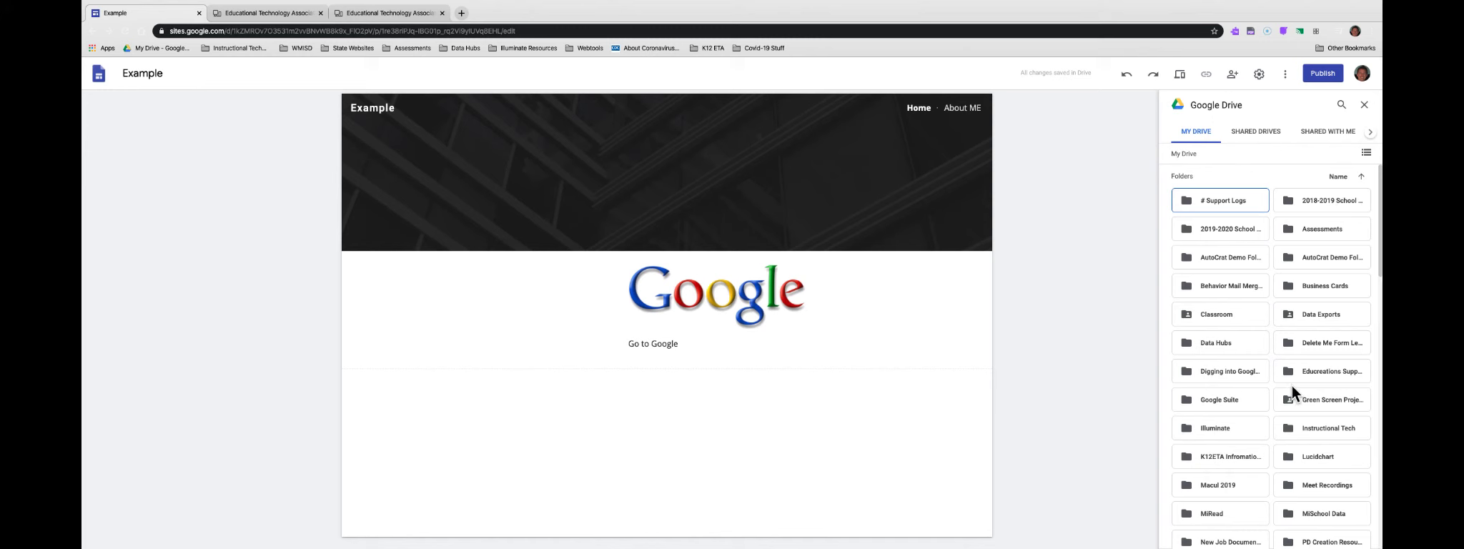
scroll(1271, 410, "down", 1)
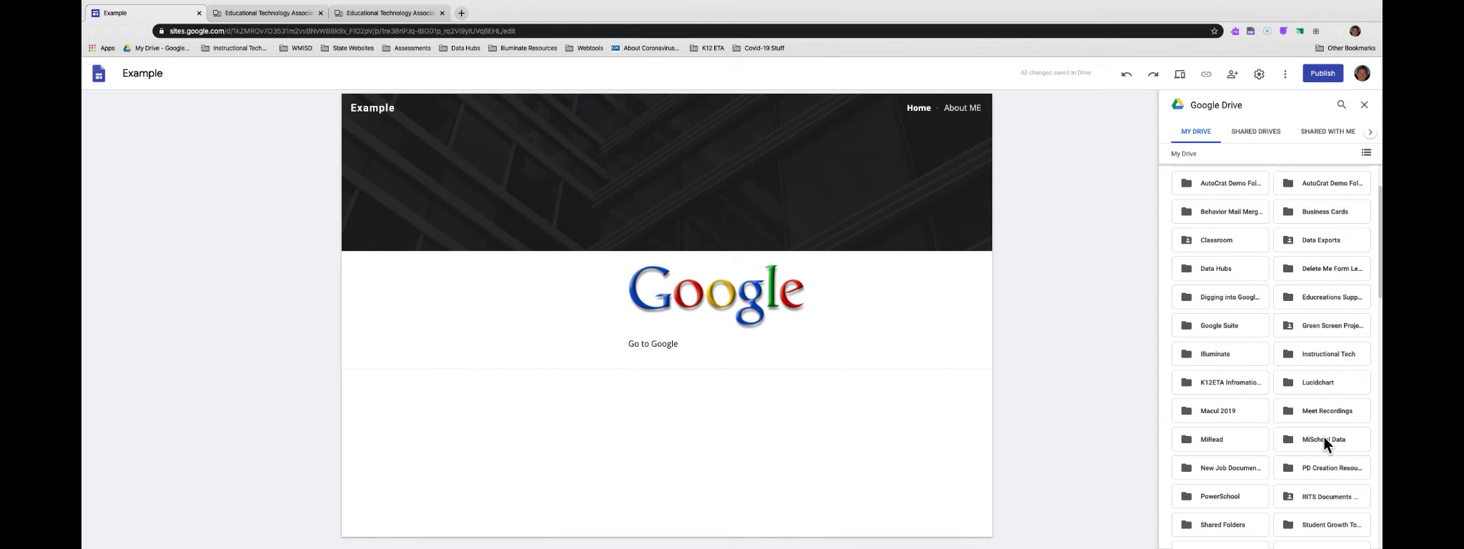
double_click(1327, 413)
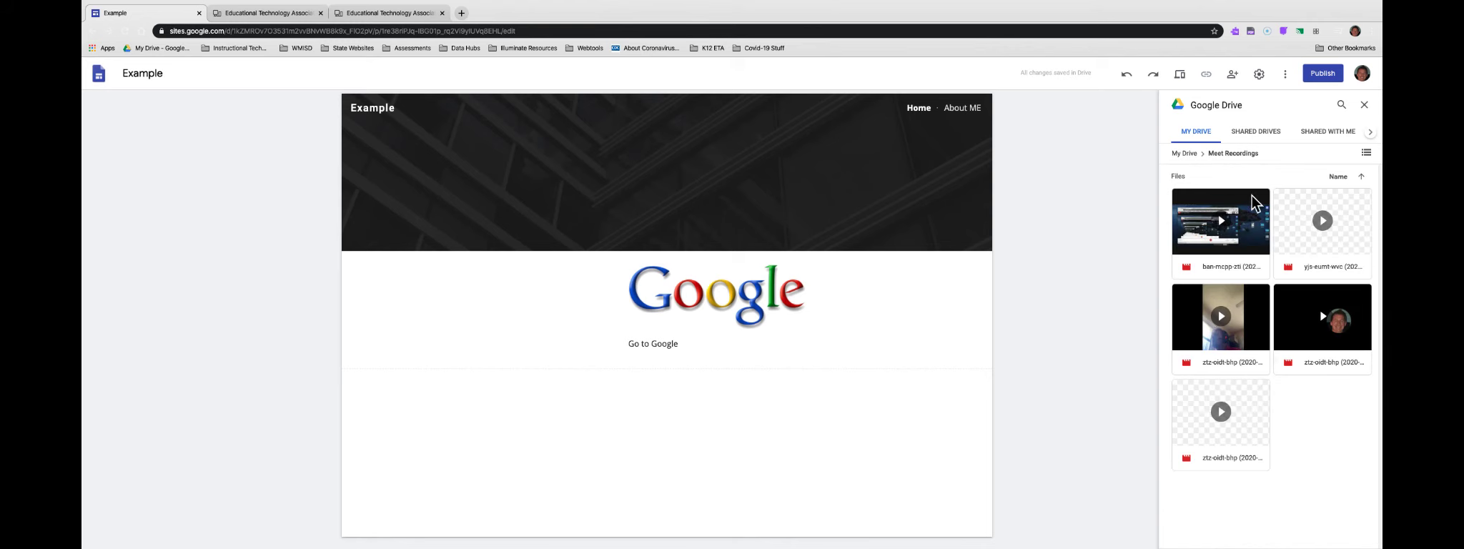
left_click(1249, 227)
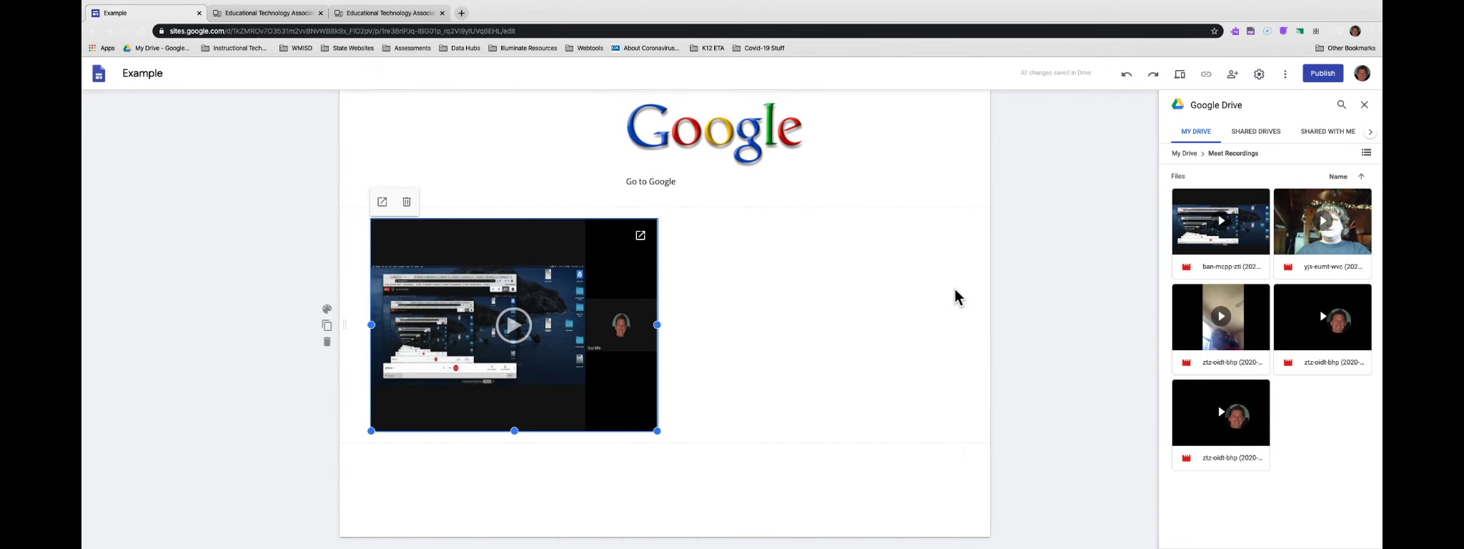
left_click(1360, 105)
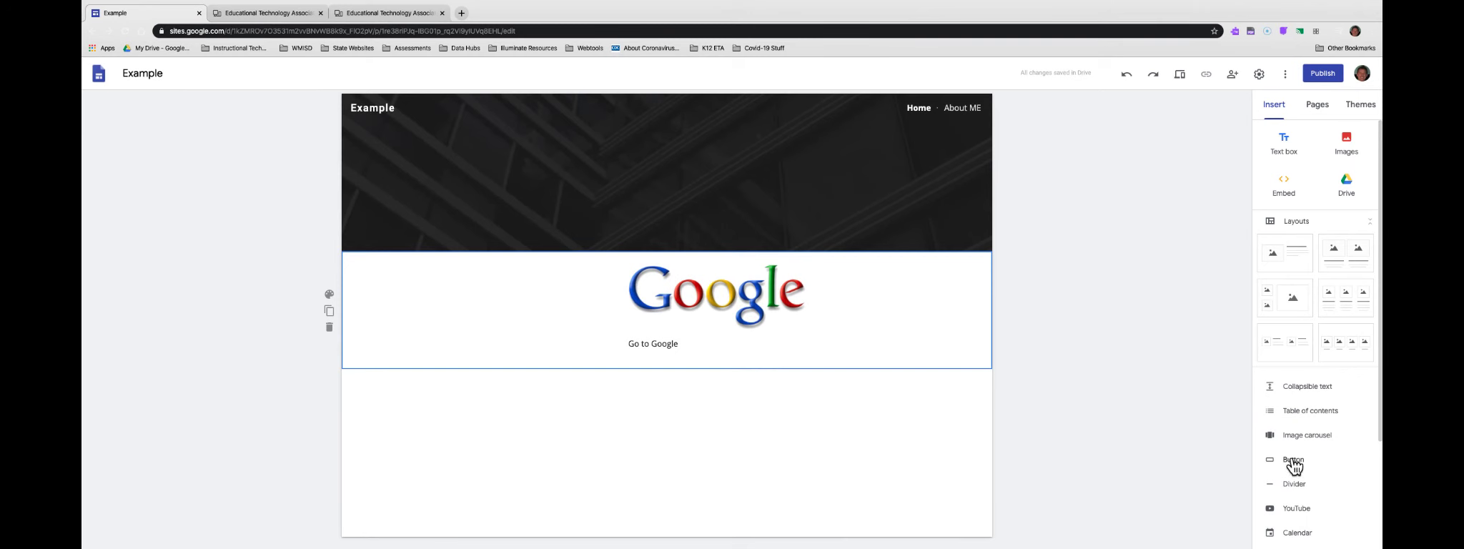
left_click(1295, 463)
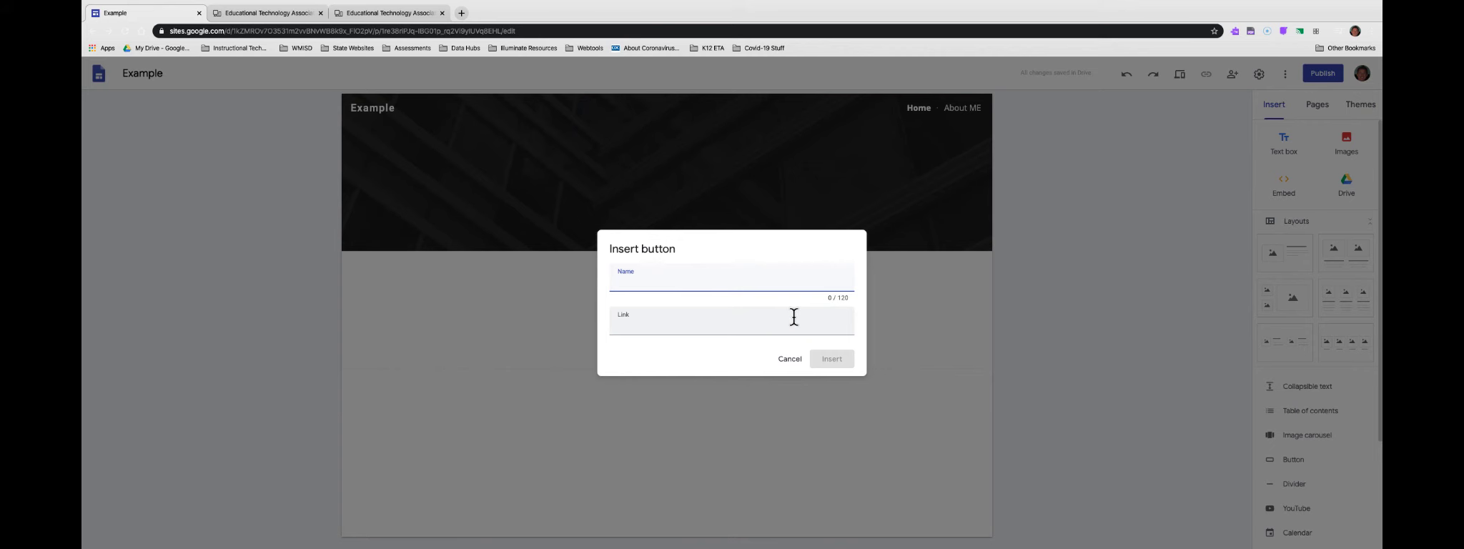
left_click(691, 330)
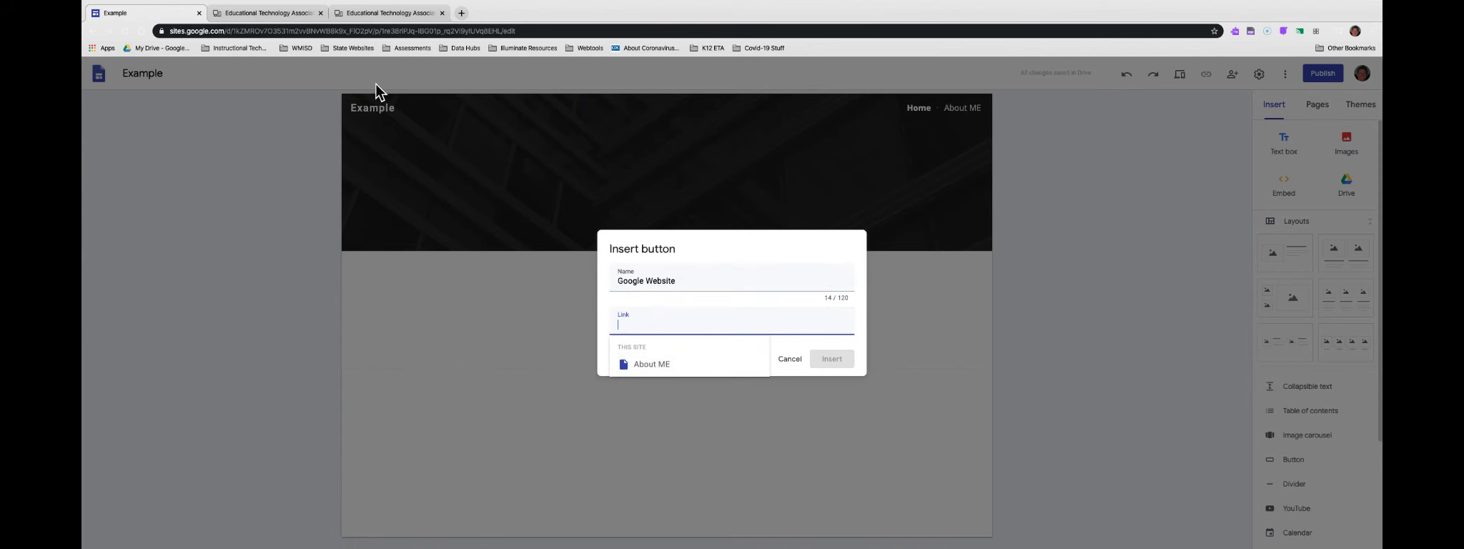
left_click(291, 18)
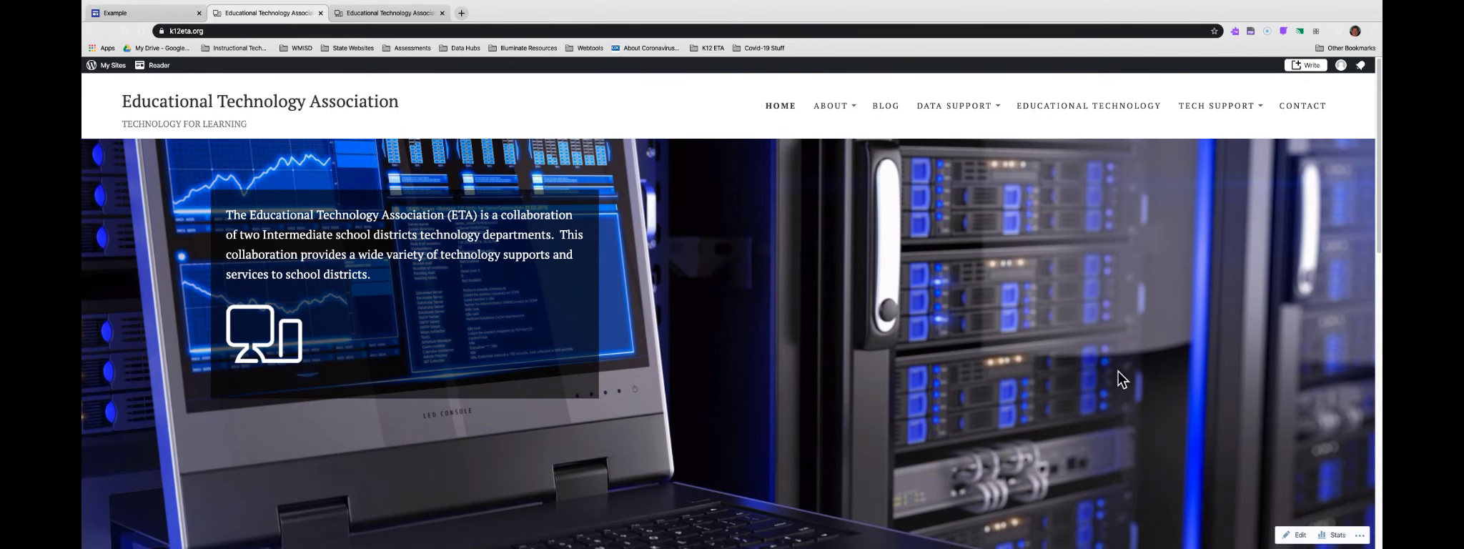
left_click(207, 30)
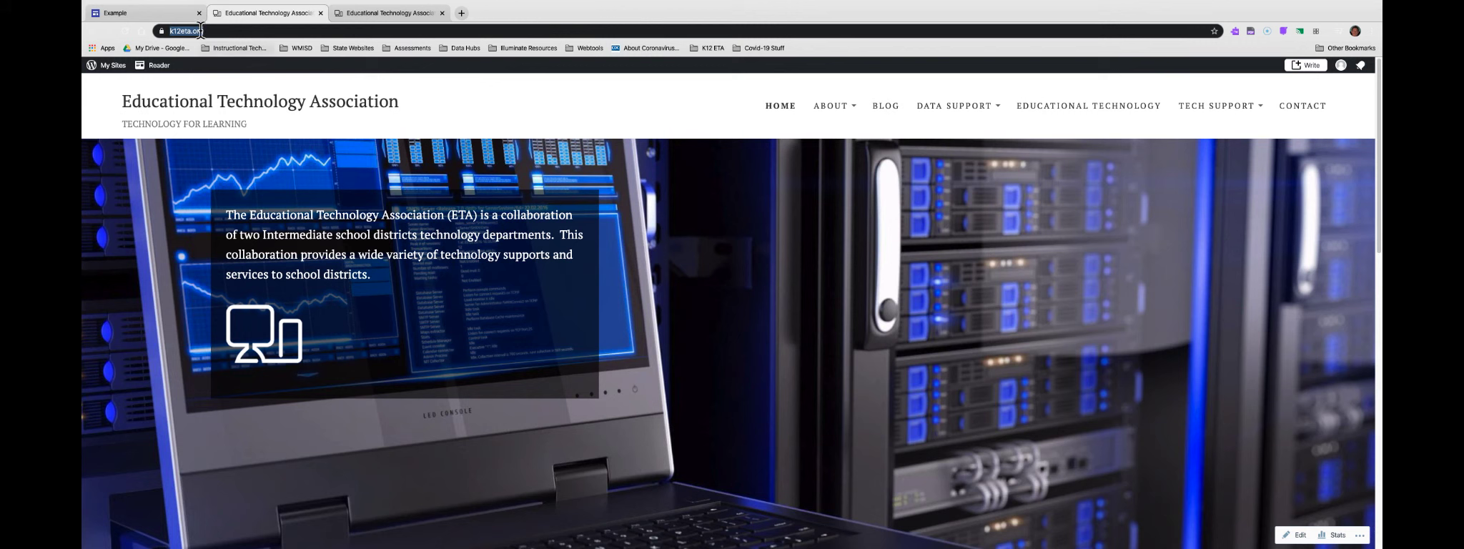
right_click(188, 30)
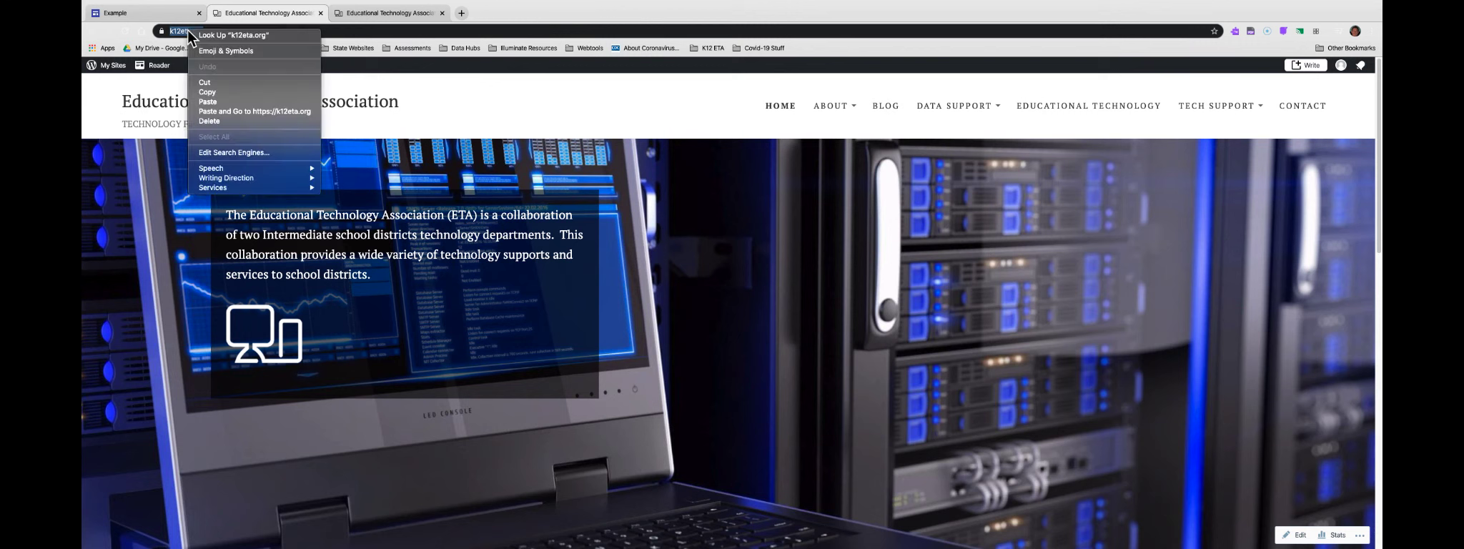
left_click(238, 92)
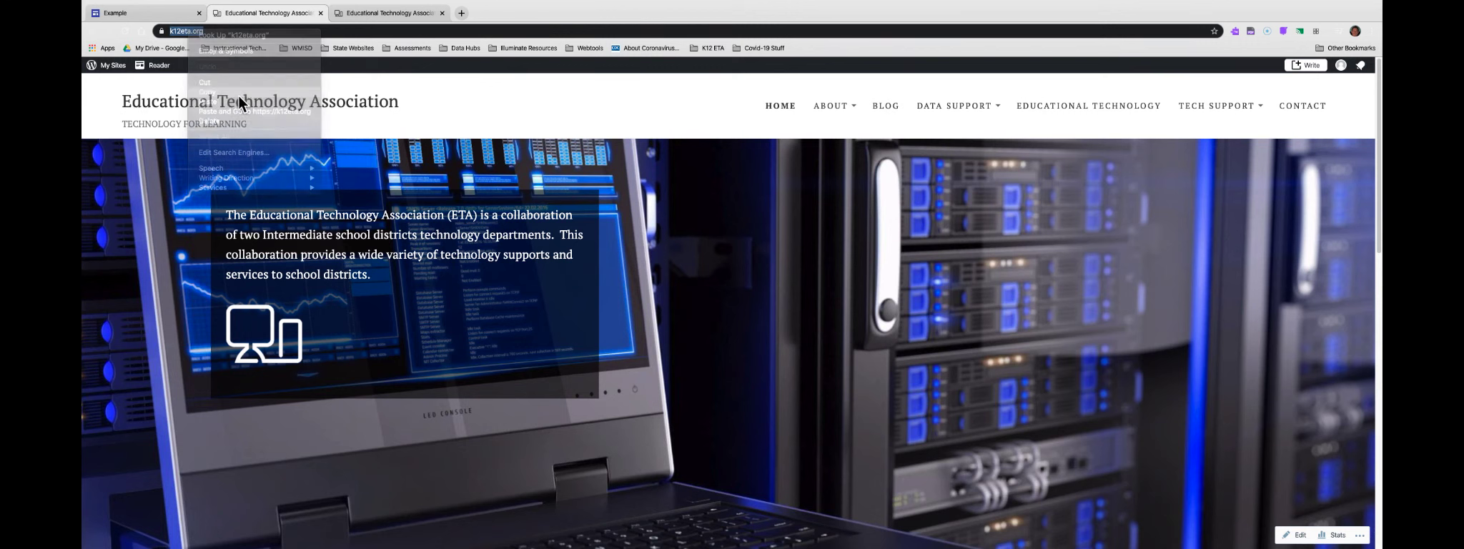
left_click(150, 15)
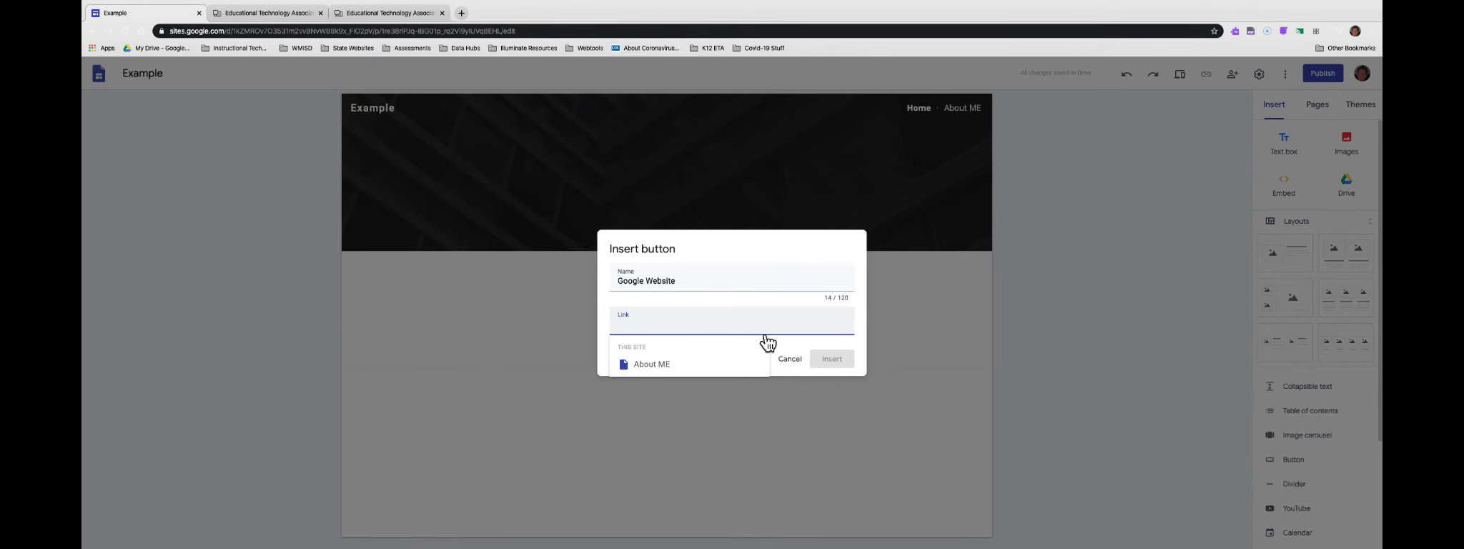
right_click(633, 328)
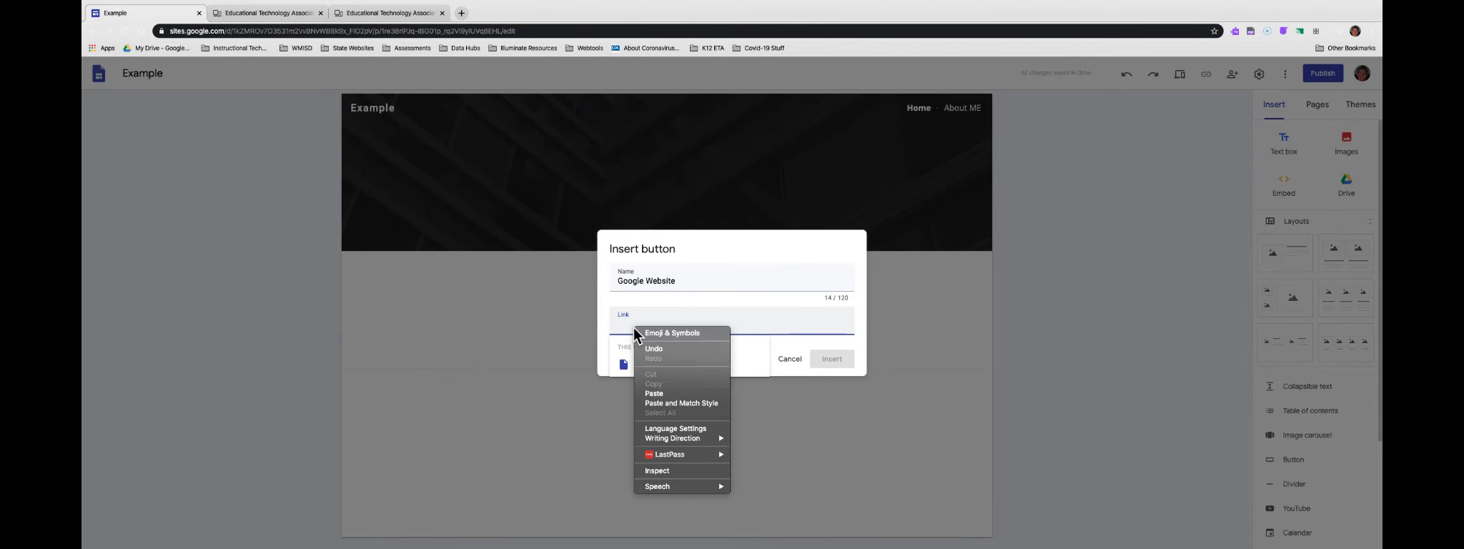
left_click(654, 393)
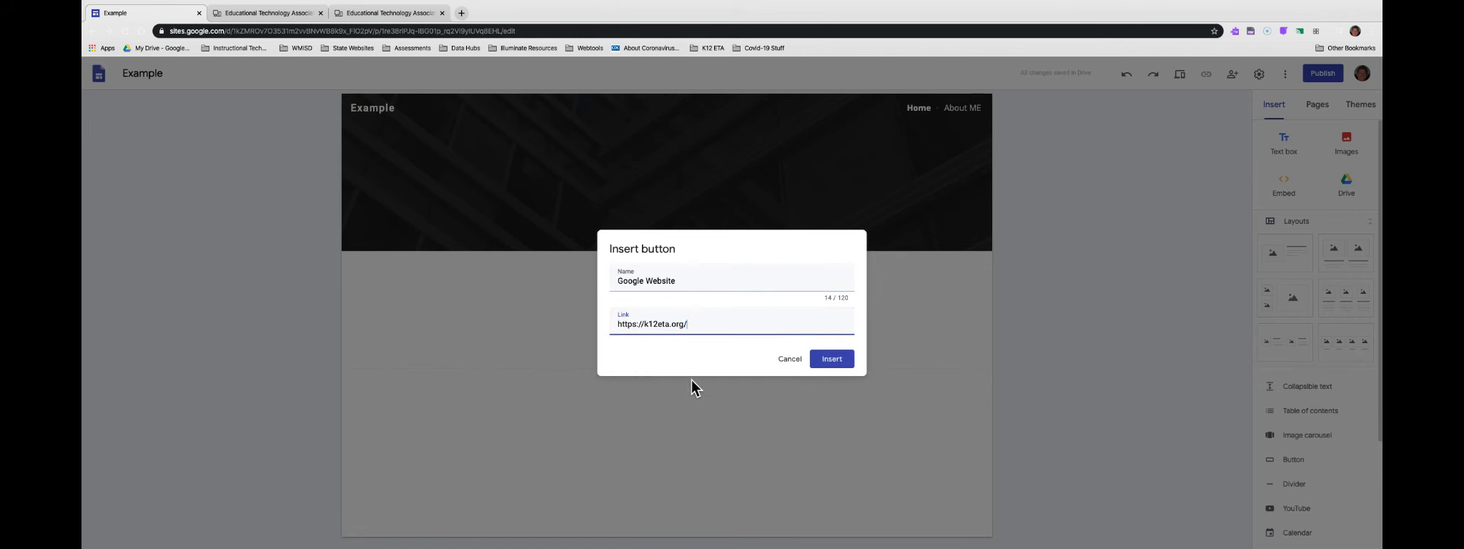
left_click(850, 364)
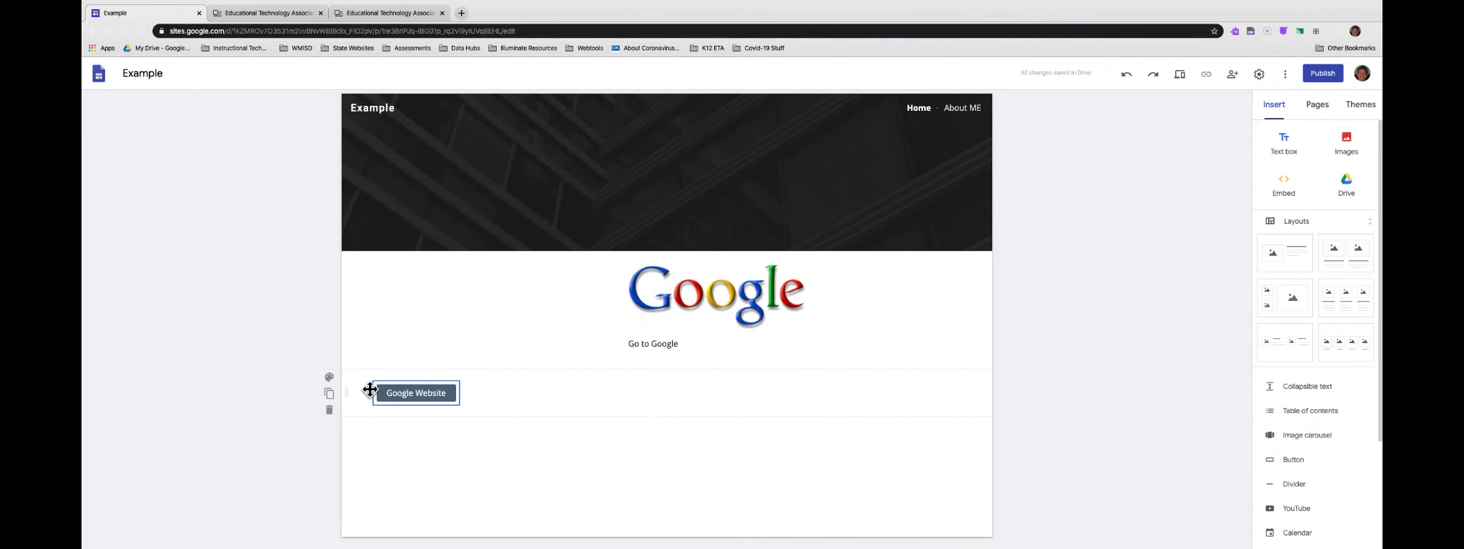
Step: Try the Text style on the Google Website button and set its style to Outlined
left_click(436, 398)
left_click(418, 365)
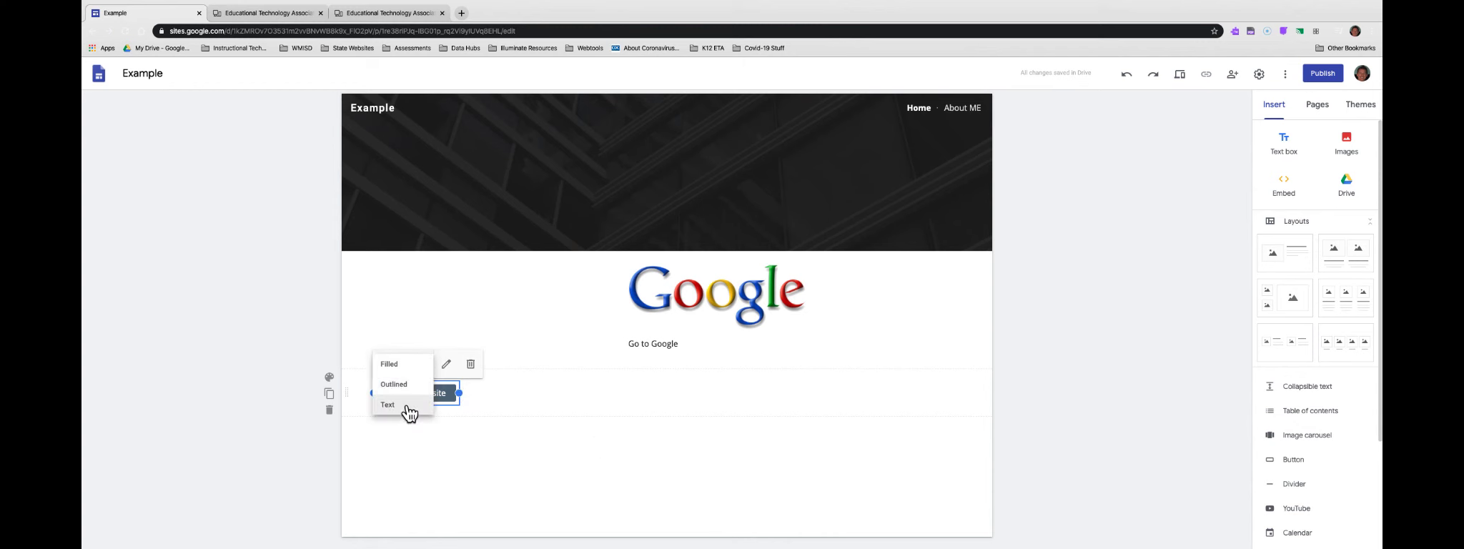
left_click(398, 405)
left_click(420, 368)
left_click(396, 384)
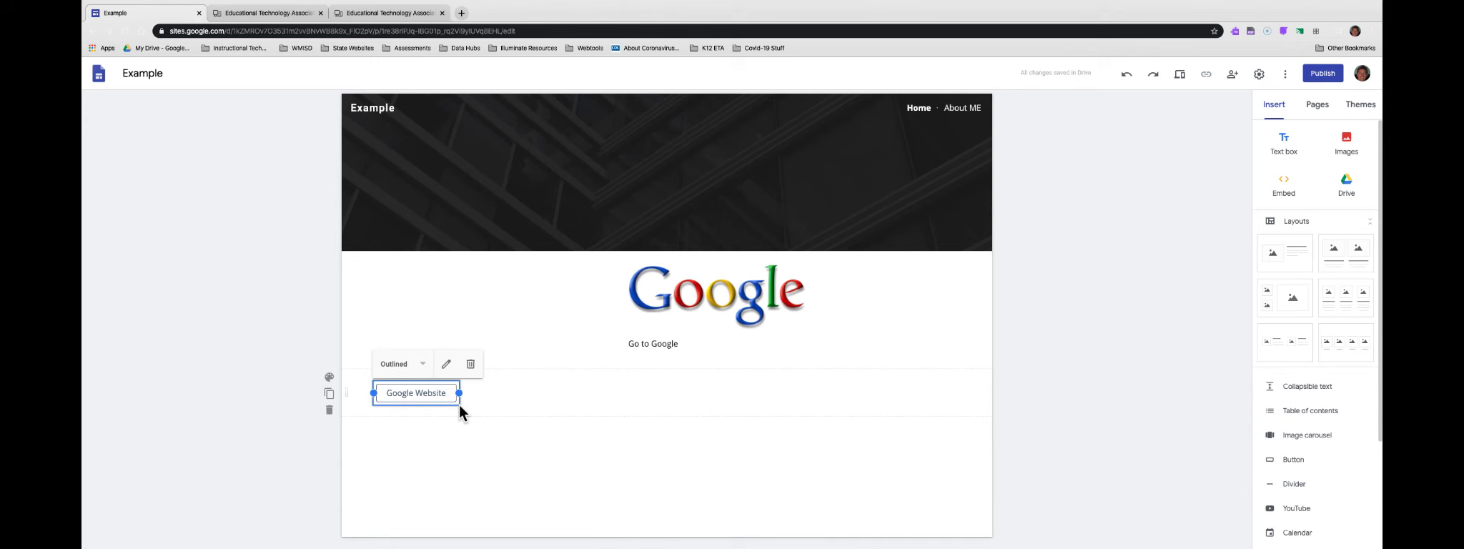
Step: Open the preview of the Example site
left_click(1181, 82)
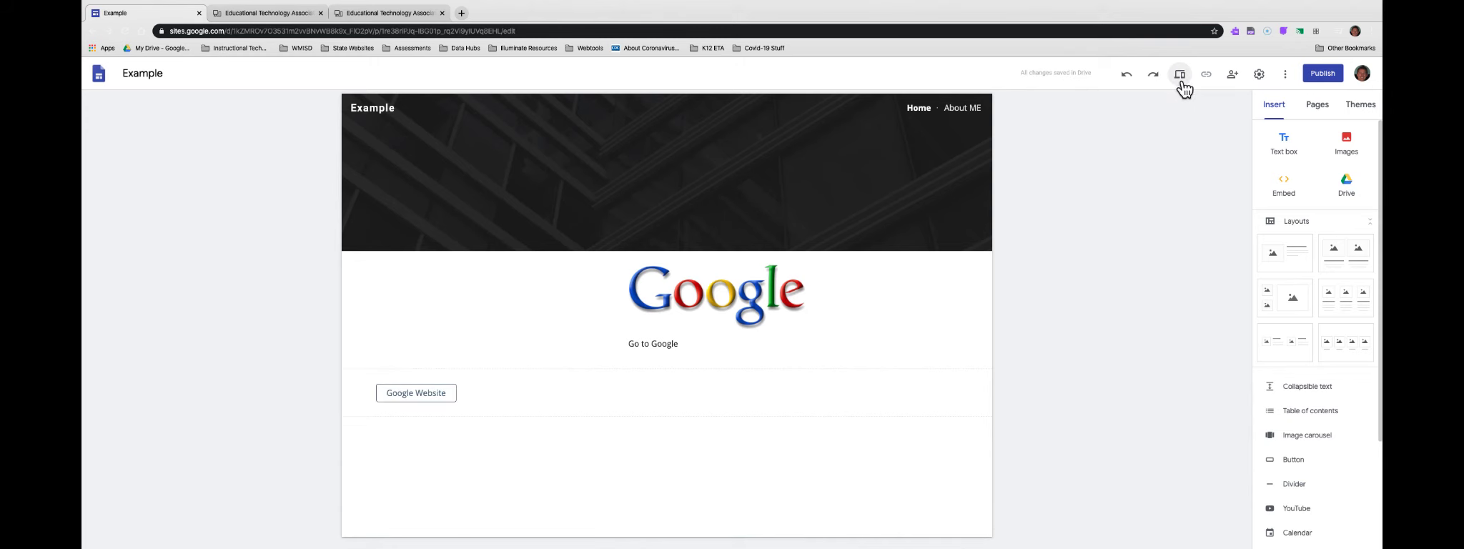